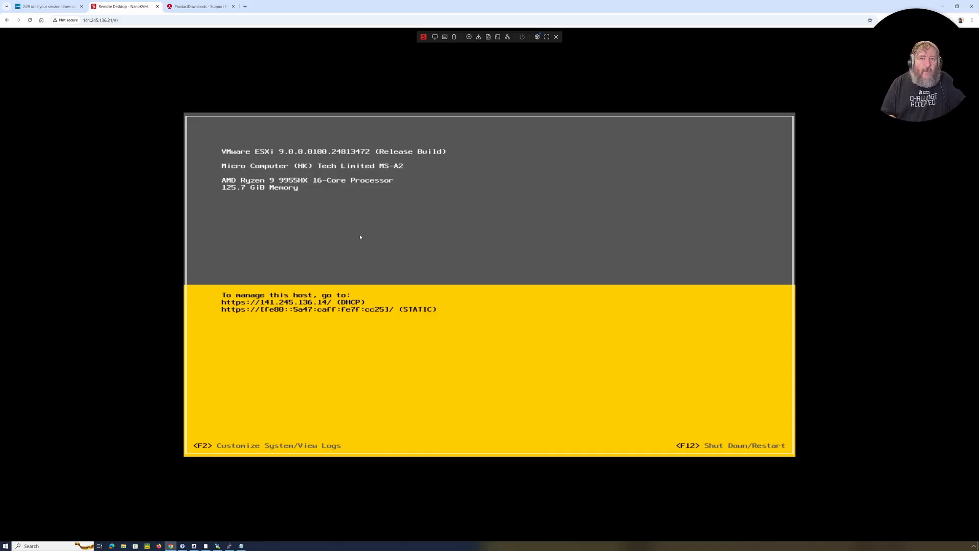
key("F2")
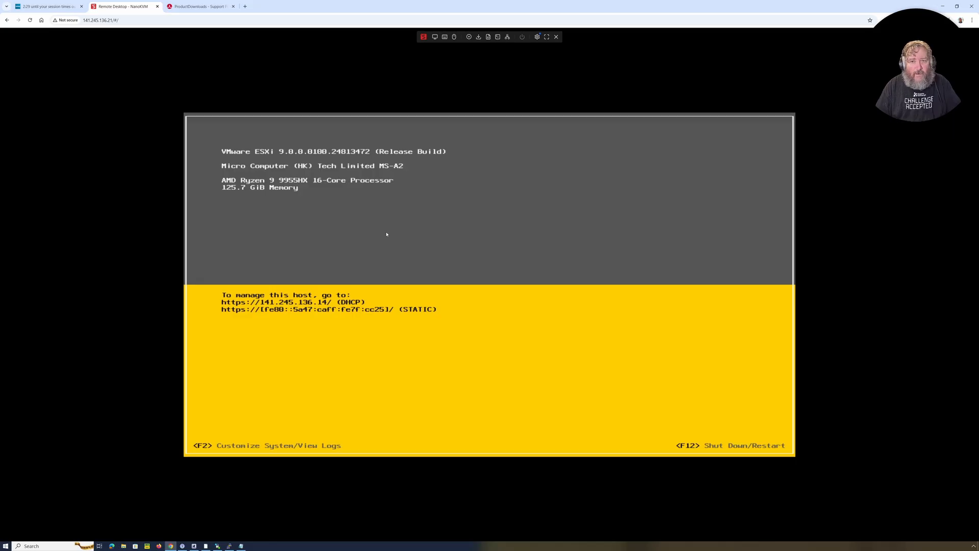
- Search the Broadcom Flings downloads for Realtek and open release 1.101.01 of the Realtek Network Driver for ESXi
left_click(200, 7)
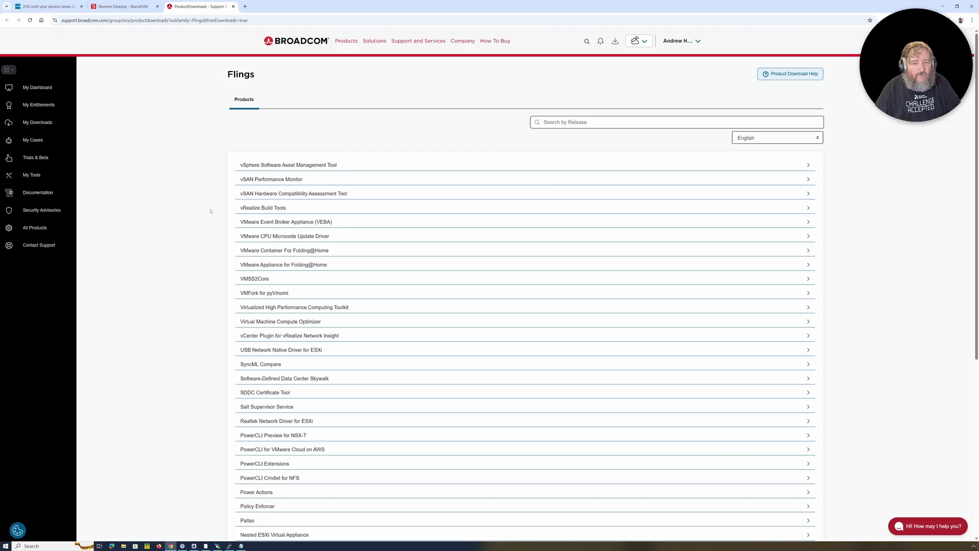
scroll(179, 280, "down", 2)
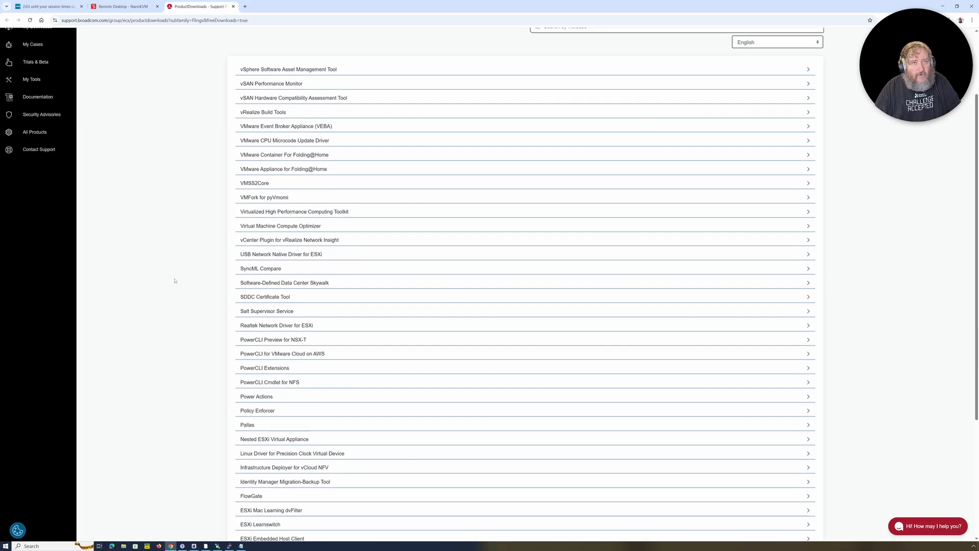
scroll(175, 281, "down", 1)
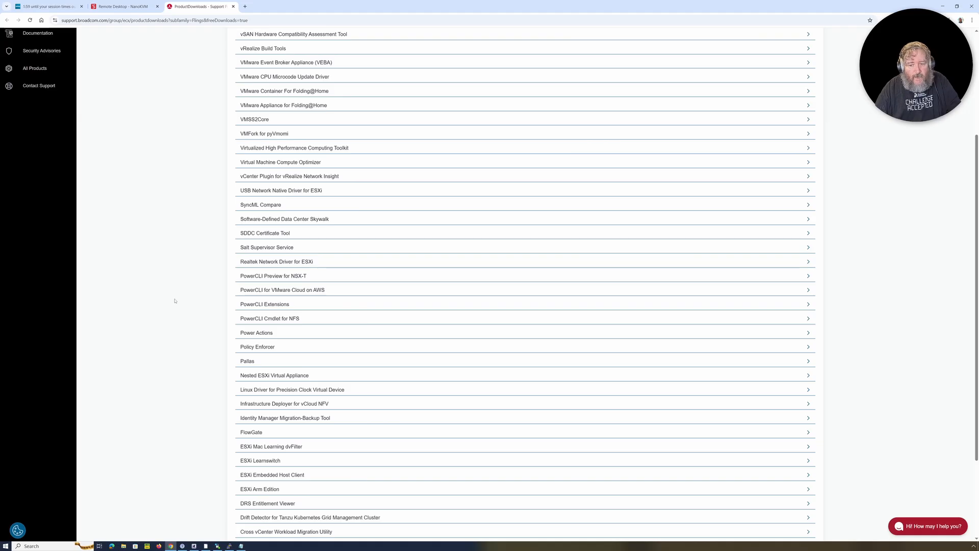
scroll(174, 301, "up", 3)
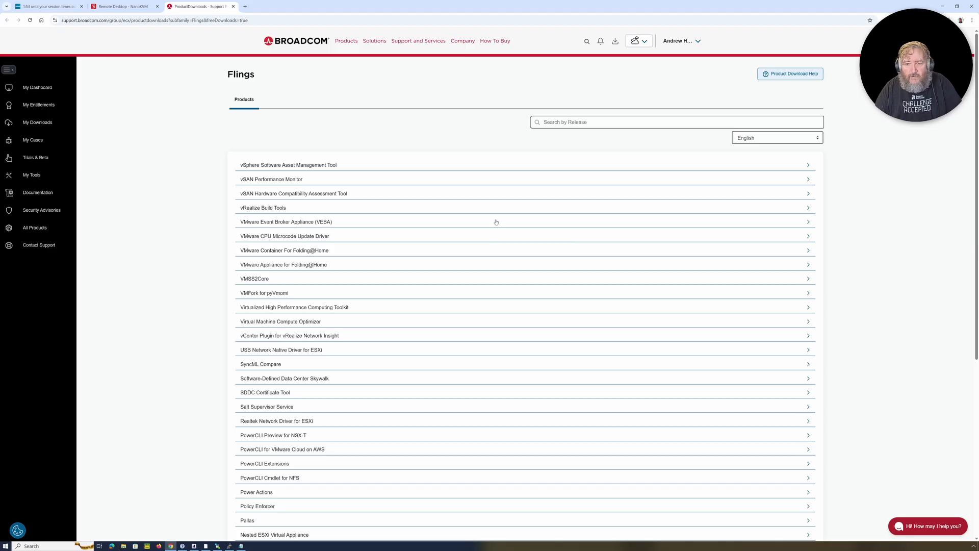
left_click(564, 123)
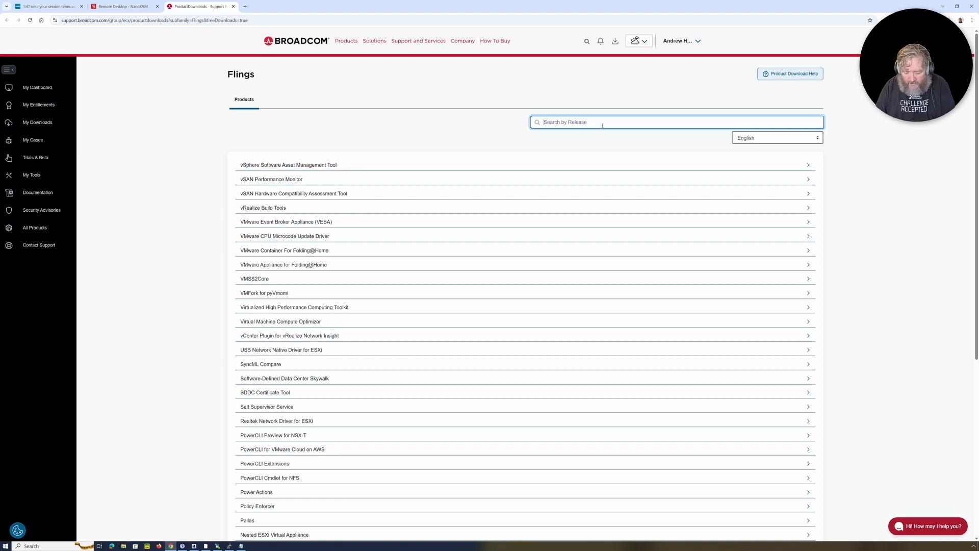
type("Realtek")
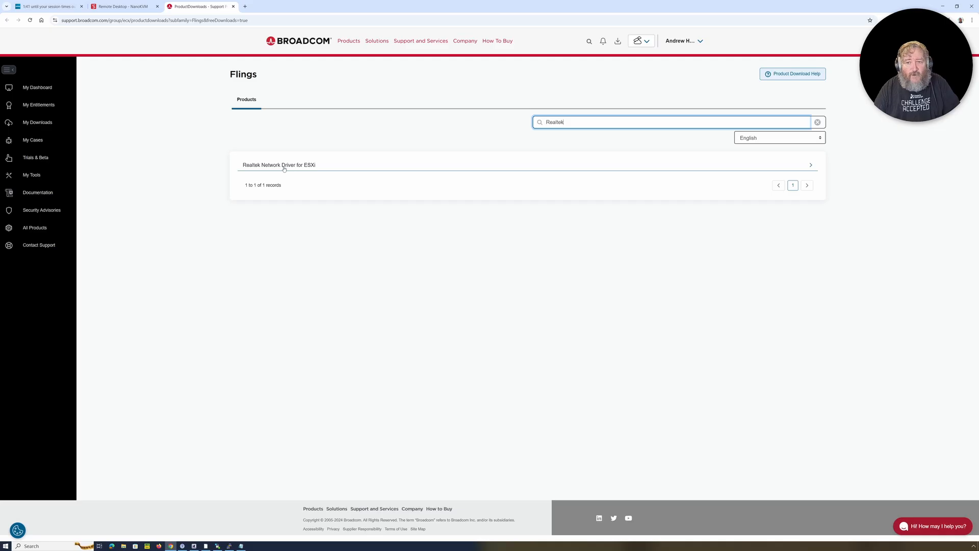
left_click(284, 167)
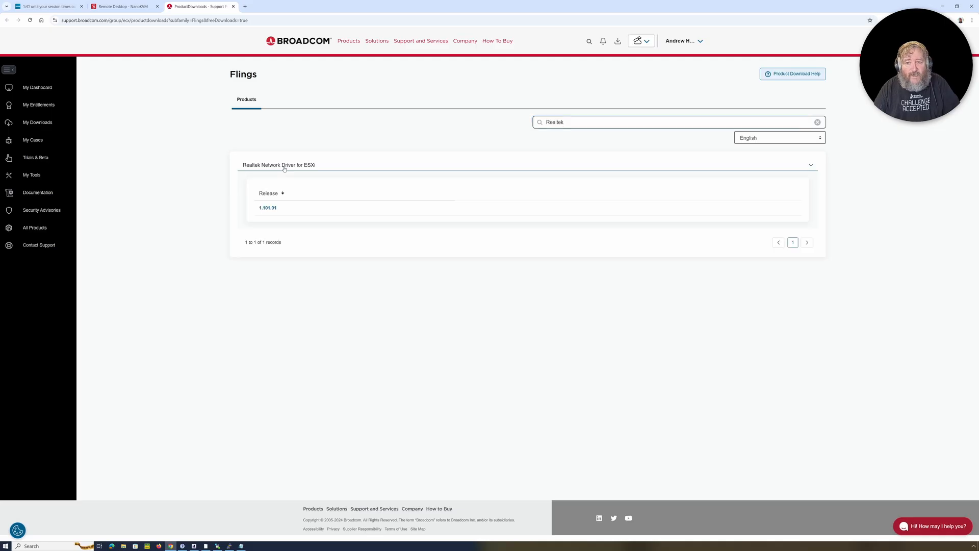
left_click(271, 210)
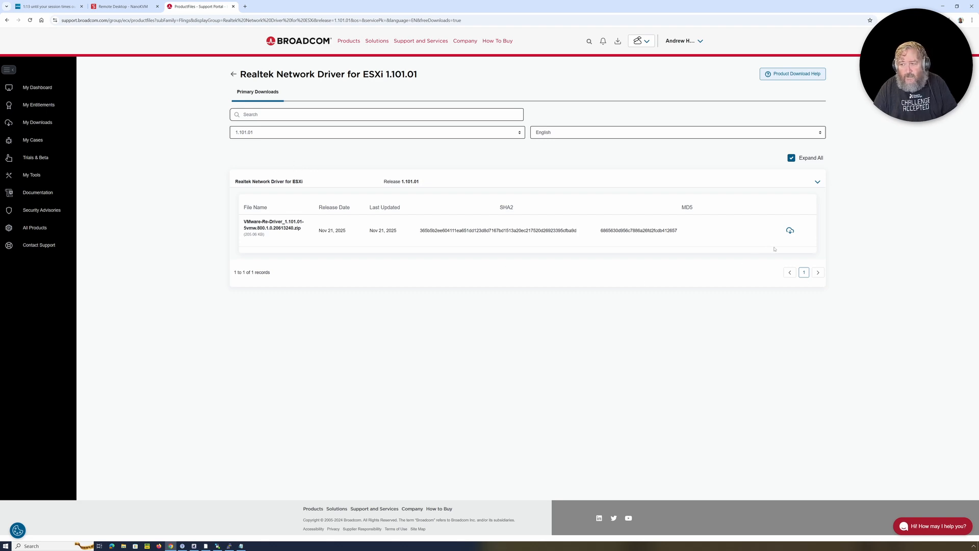
- Download VMware-Re-Driver_1.101.01-5vmw.800.1.0.20613240.zip and show it in its download folder, moving that window aside
left_click(790, 232)
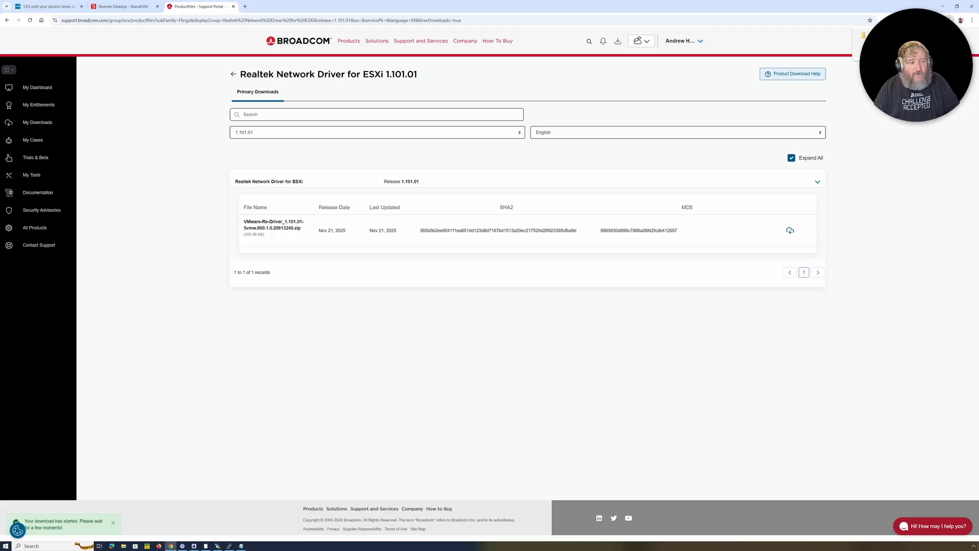
left_click(941, 36)
left_click_drag(453, 126, 0, 147)
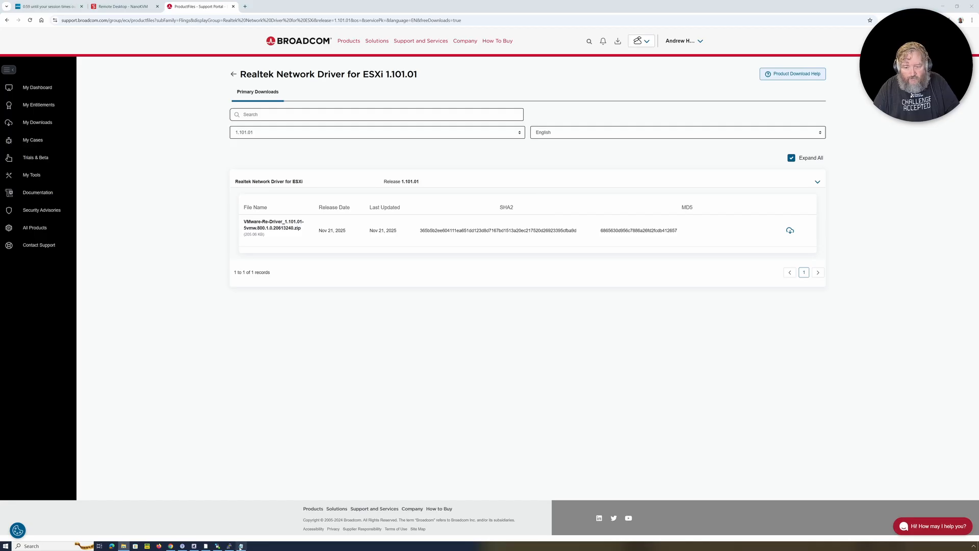
- Reload the ESXi Host Client and examine the host's physical network adapters and their drivers
left_click(217, 546)
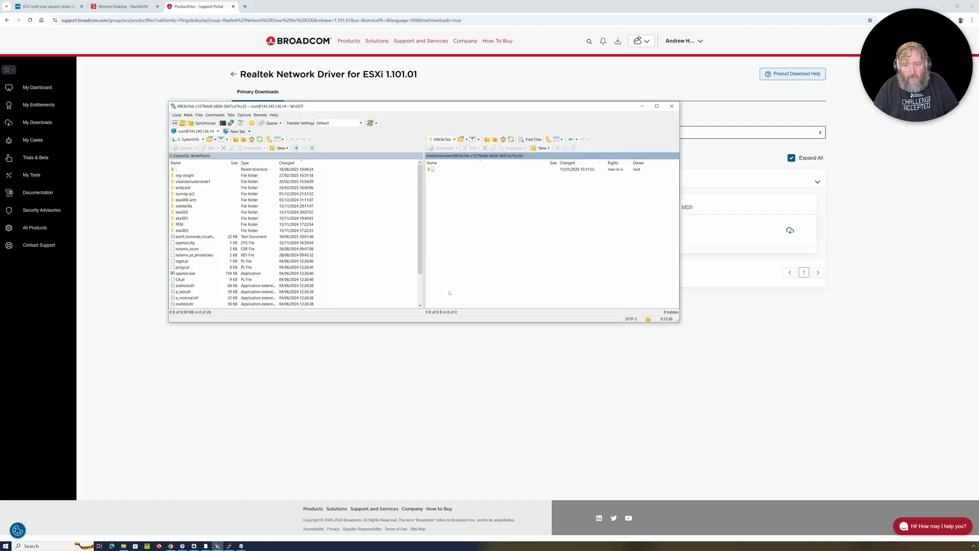
left_click(45, 8)
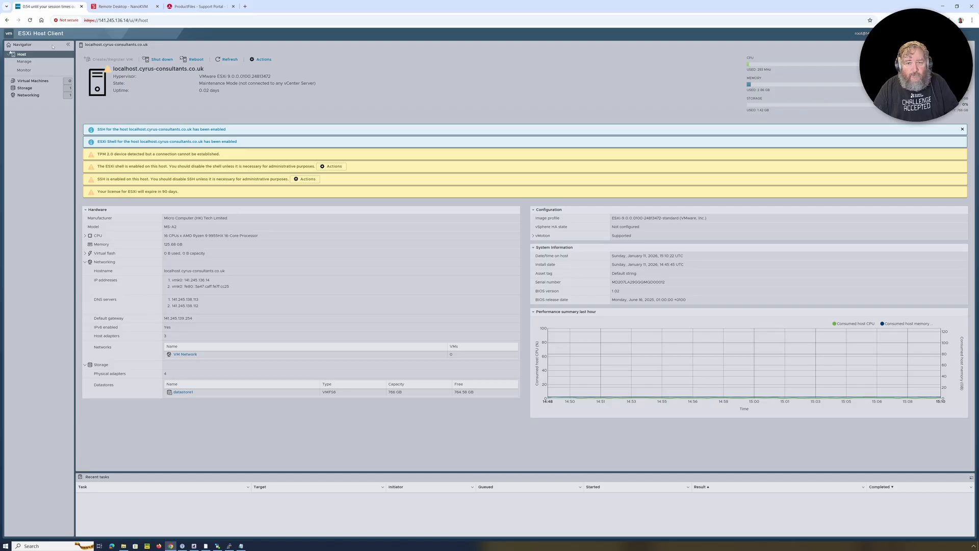
left_click(31, 21)
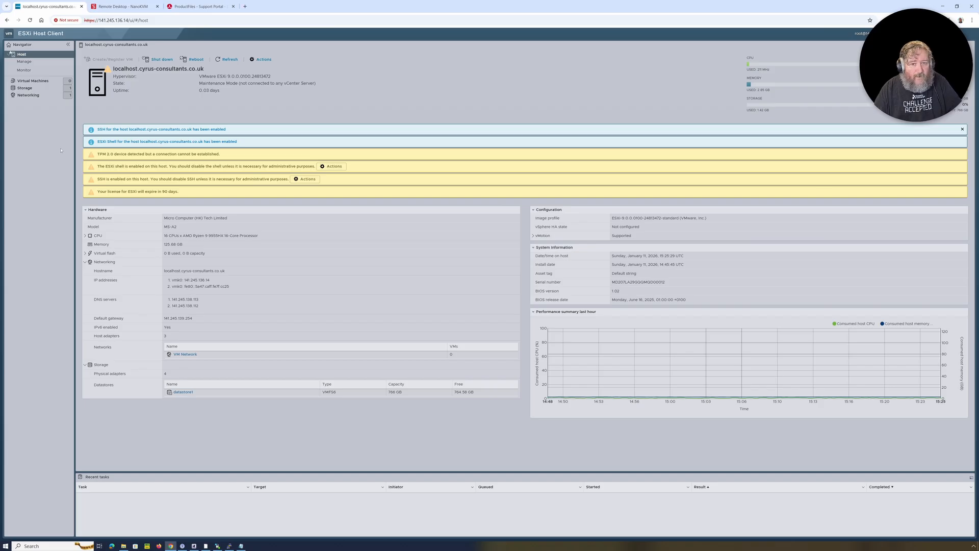
left_click(36, 96)
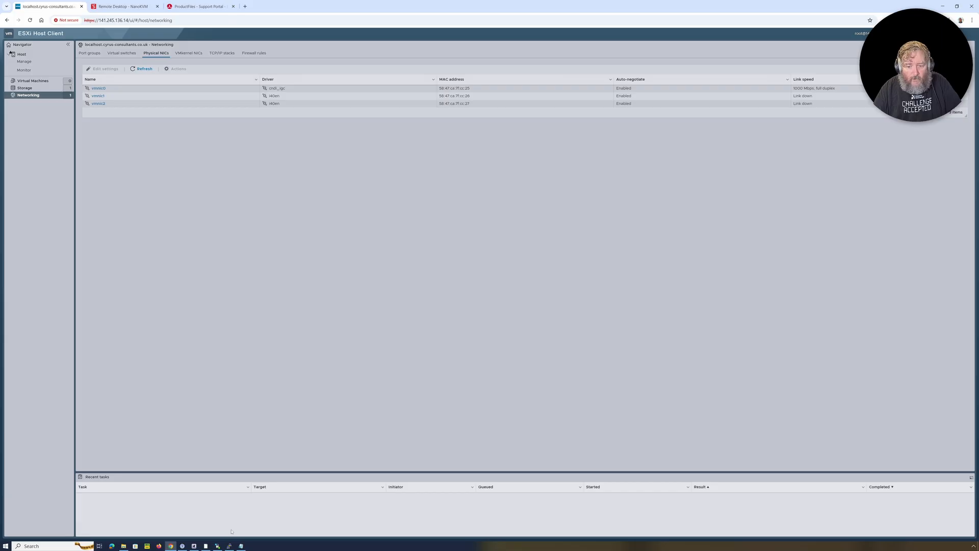
- Switch to WinSCP and upload the downloaded Realtek driver zip from the file manager to the host's open /vmfs/volumes datastore folder
left_click(217, 546)
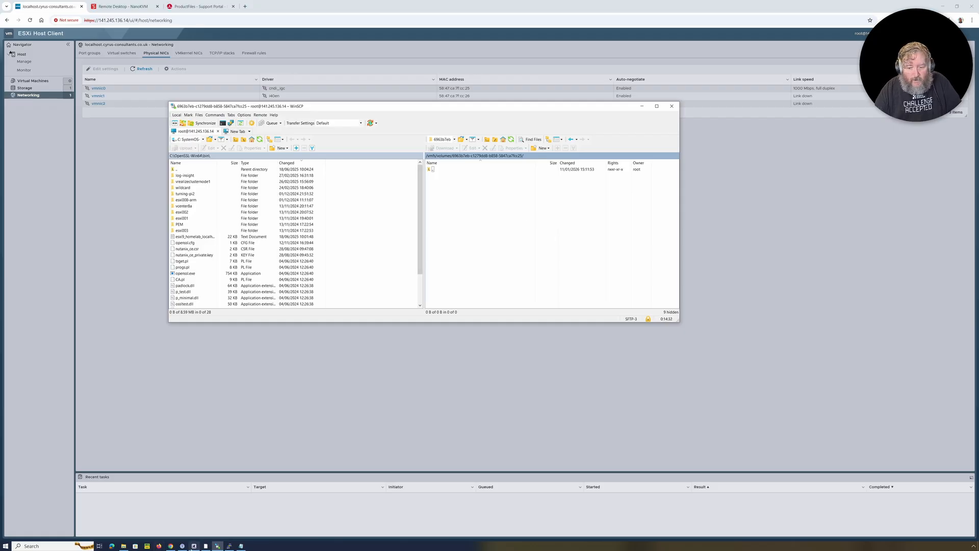
left_click(123, 546)
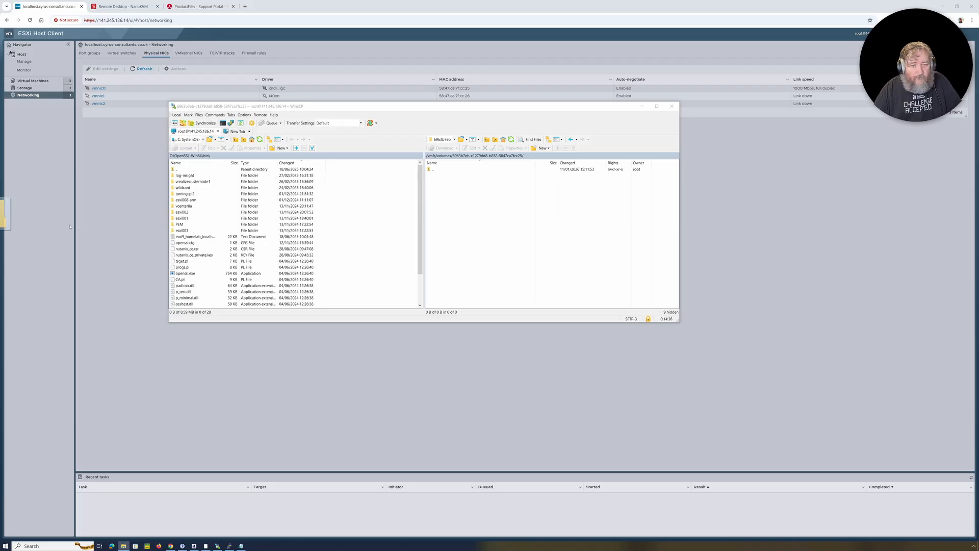
left_click_drag(1, 214, 479, 220)
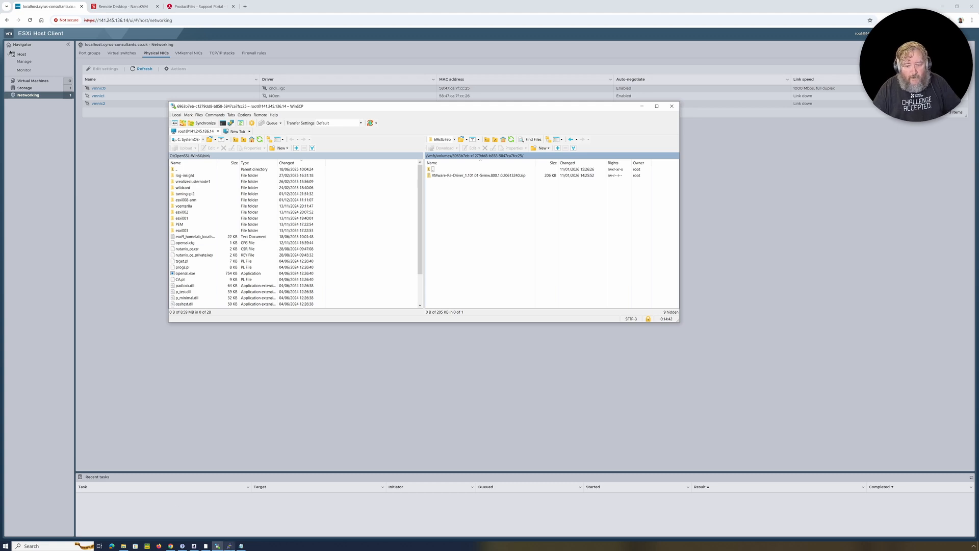
- Switch to the host's SSH terminal in full screen and list all PCI devices with lspci
left_click(230, 546)
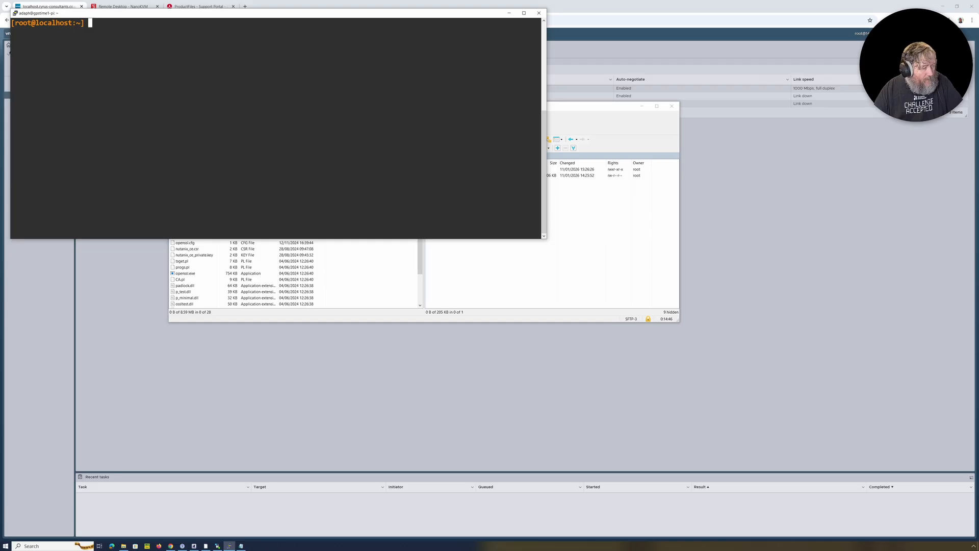
key("alt+Return")
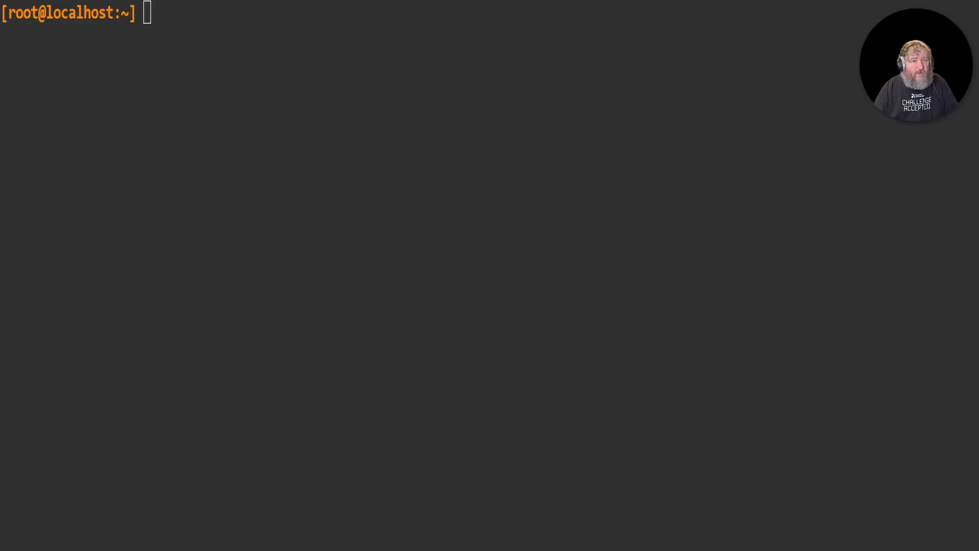
left_click(171, 206)
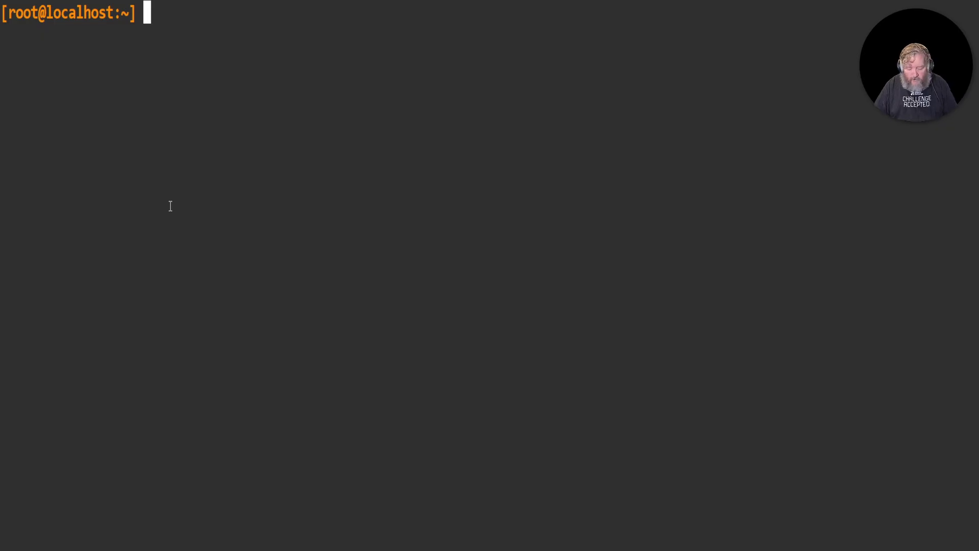
type("lspci")
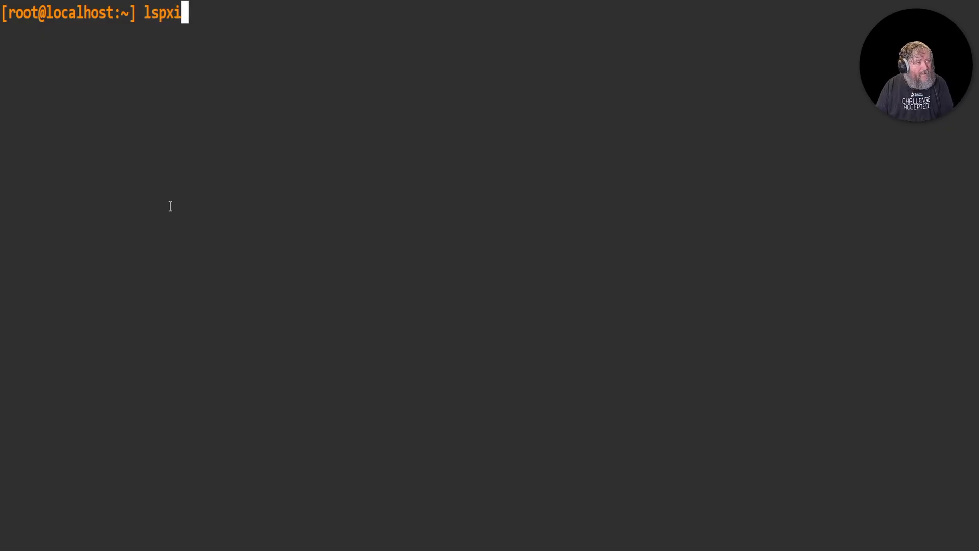
key("BackSpace")
key("BackSpace")
type("ci")
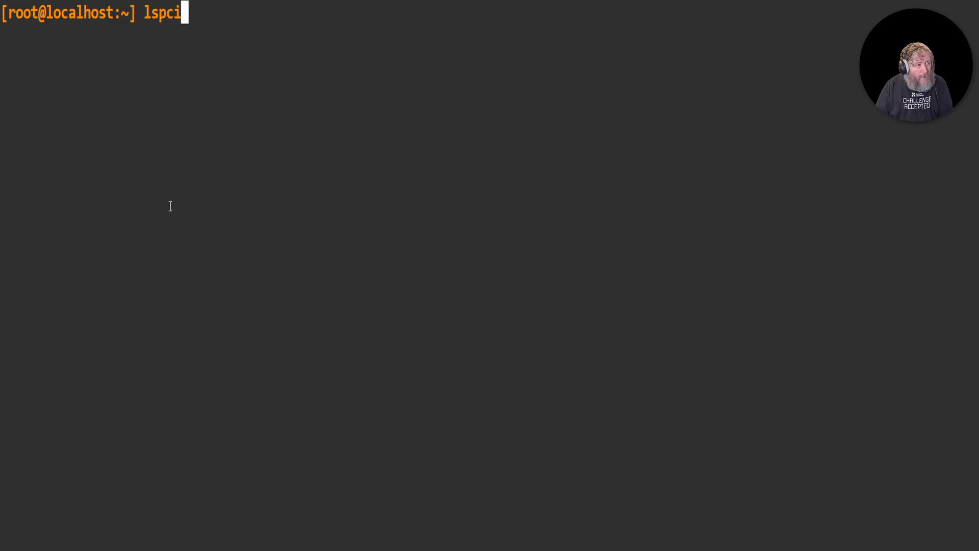
key("Return")
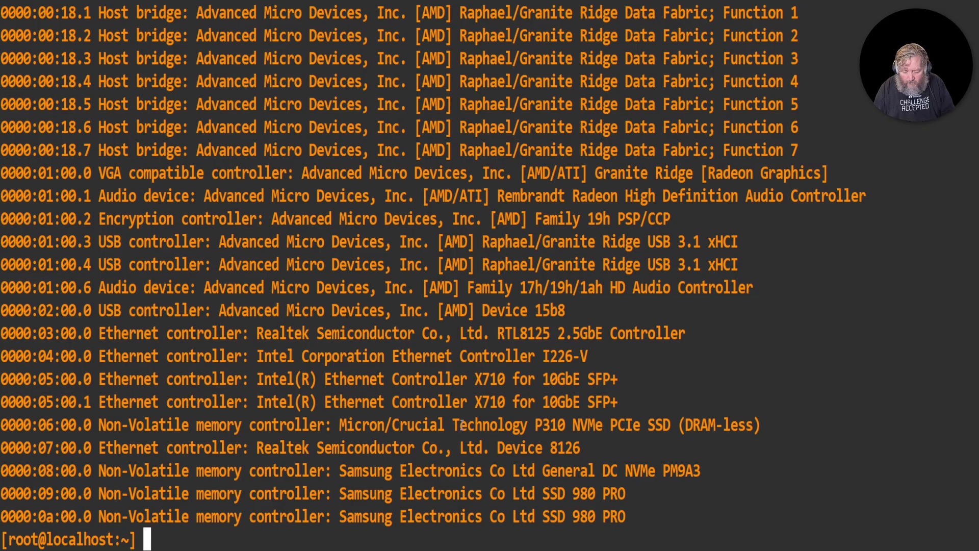
- Filter the PCI device list for Realtek hardware with lspci | grep Realtek
type("lspci ")
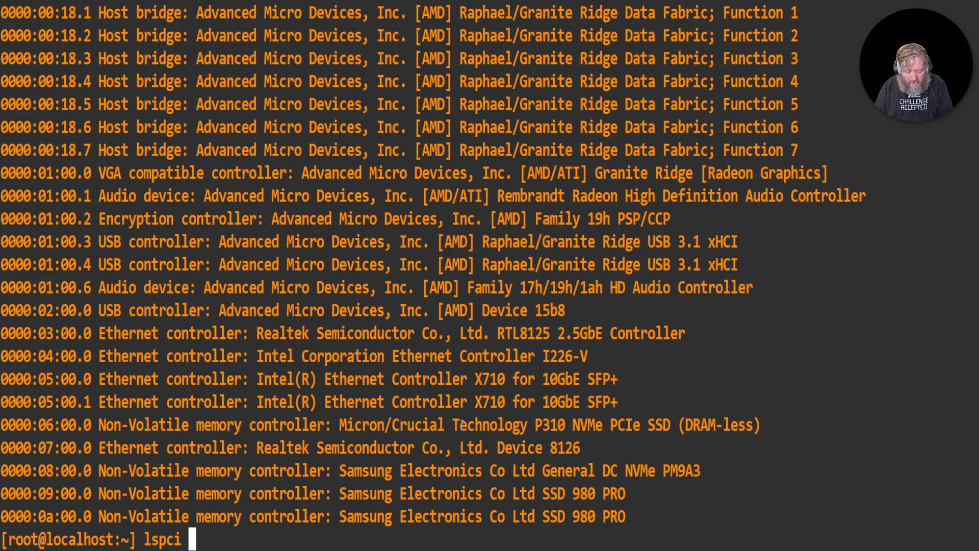
type("| gre")
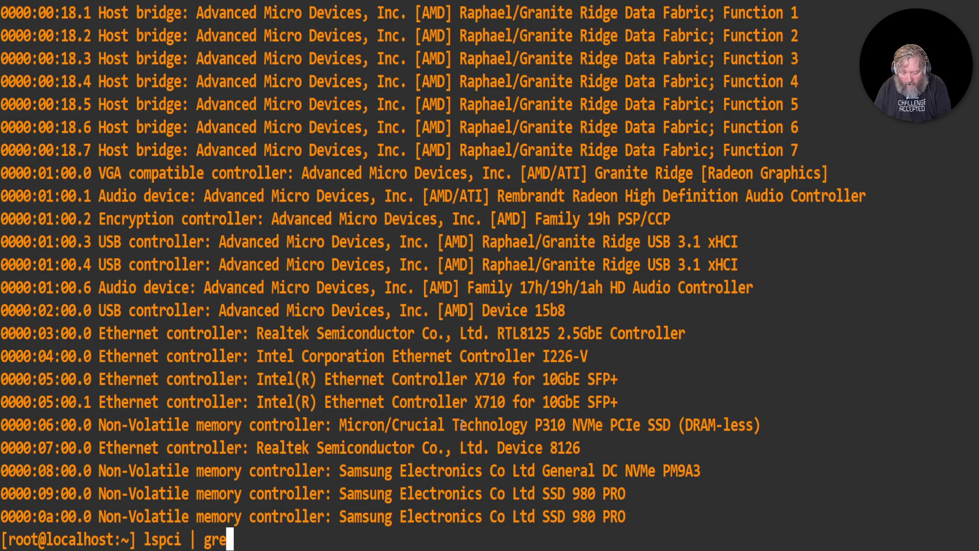
type("p Realtek")
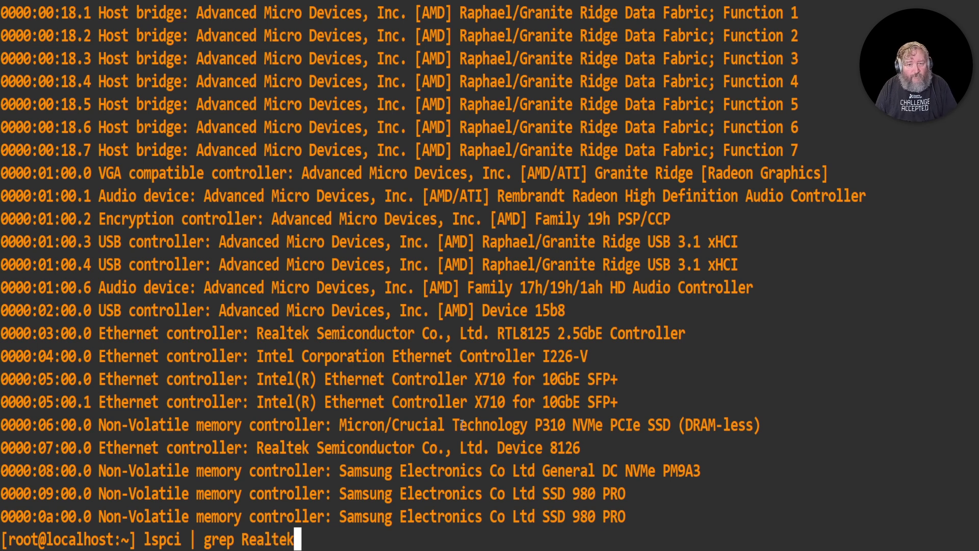
key("Return")
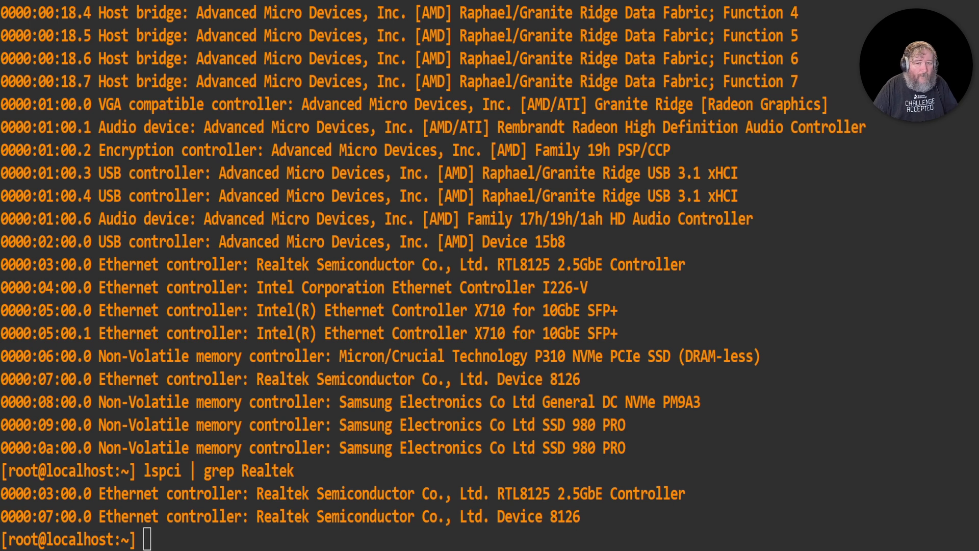
- Paste the command esxcli software component apply -d /VMware-Re-Driver_1.101.00-5vmw.800.1.0.20613240.zip at the prompt
right_click(223, 369)
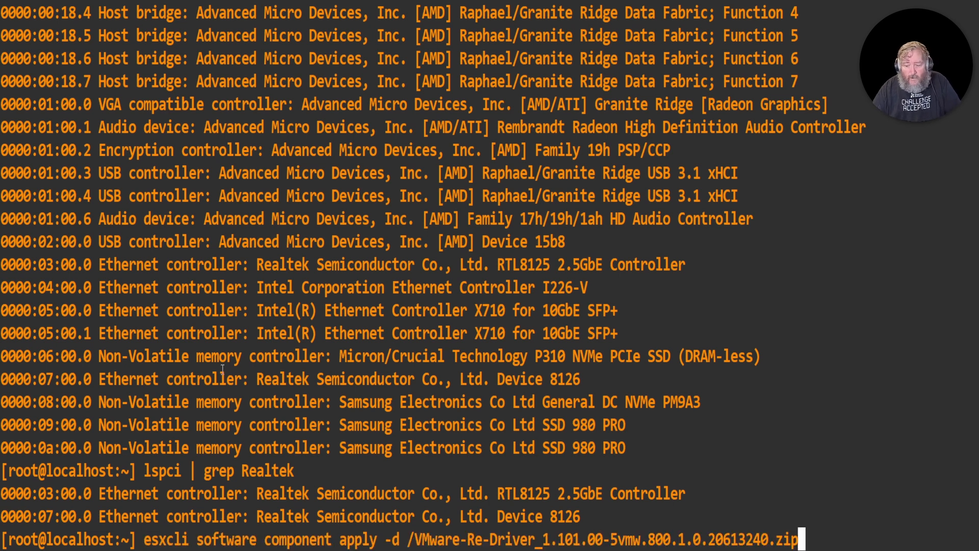
- Move through the pasted esxcli command to examine its software component apply part, -d option and zip path
key("Left")
key("Left")
key("Left")
key("Left")
key("Left")
key("Left")
key("Left")
key("Left")
key("Left")
key("Left")
key("Left")
key("Left")
key("Left")
key("Left")
key("Left")
key("Left")
key("Left")
key("Left")
key("Left")
key("Left")
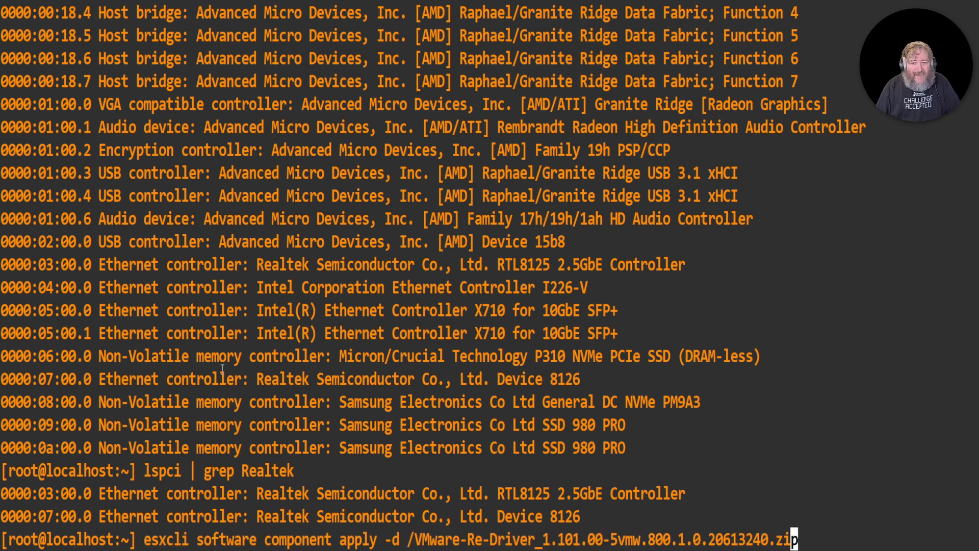
key("Left")
key("Left")
key("Left")
key("Left")
key("Left")
key("Left")
key("Left")
key("Left")
key("Left")
key("Left")
key("Left")
key("Left")
key("Left")
key("Left")
key("Left")
key("Left")
key("Left")
key("Left")
key("Left")
key("Left")
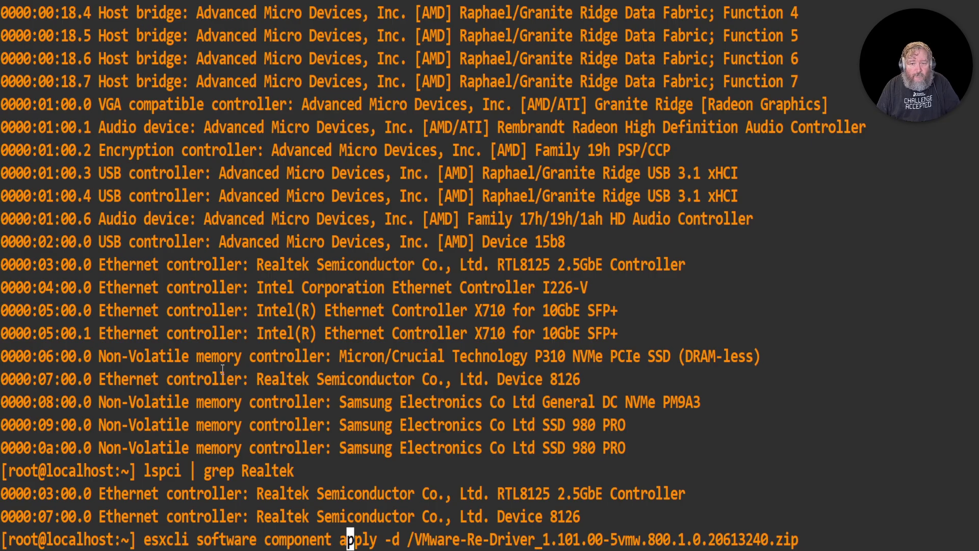
key("Right")
key("Right")
key("Right")
key("Right")
key("Right")
key("Right")
key("Right")
key("Right")
key("Right")
key("Right")
key("Right")
key("Right")
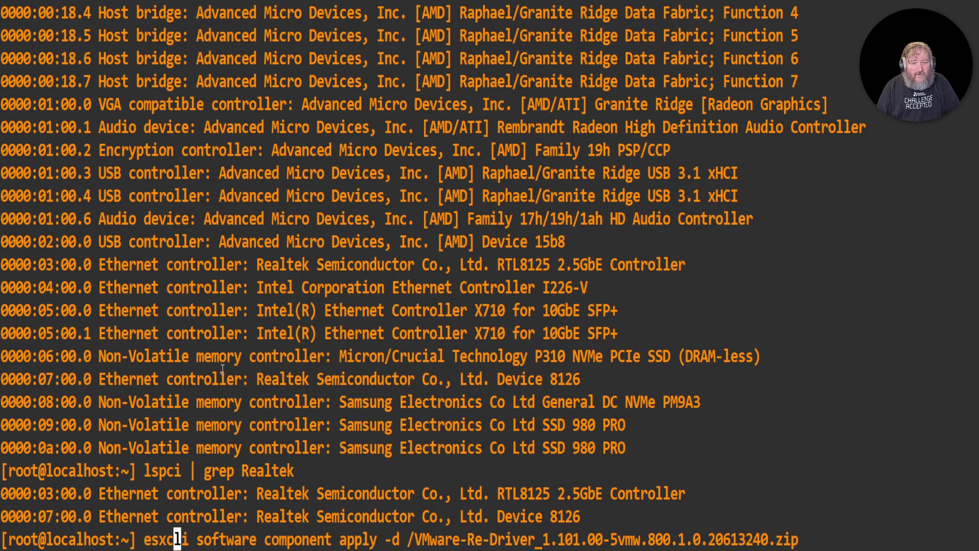
key("Right")
key("Right")
key("Right")
key("Right")
key("Right")
key("Right")
key("Right")
key("Right")
key("Right")
key("Right")
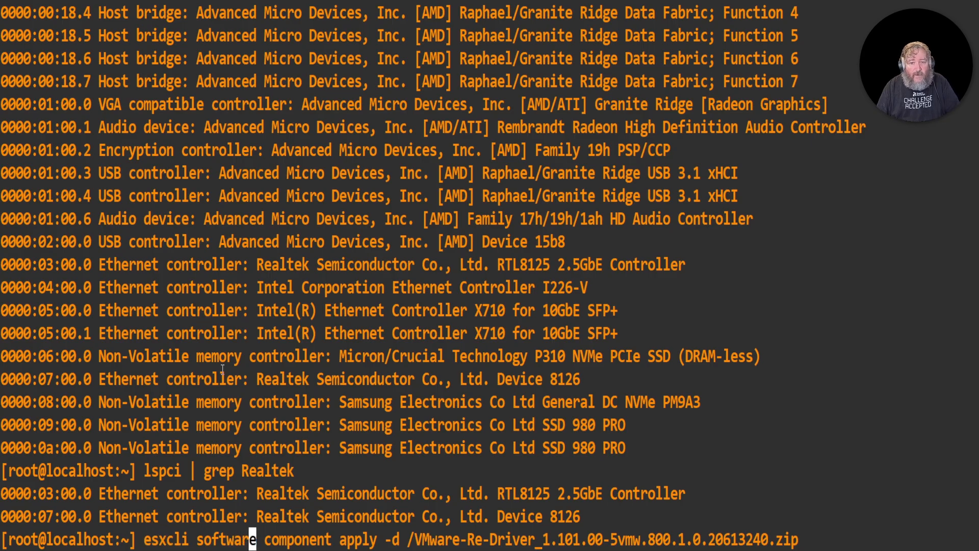
key("Right")
key("Right")
key("Right")
key("Right")
key("Right")
key("Right")
key("Right")
key("Right")
key("Right")
key("Right")
key("Right")
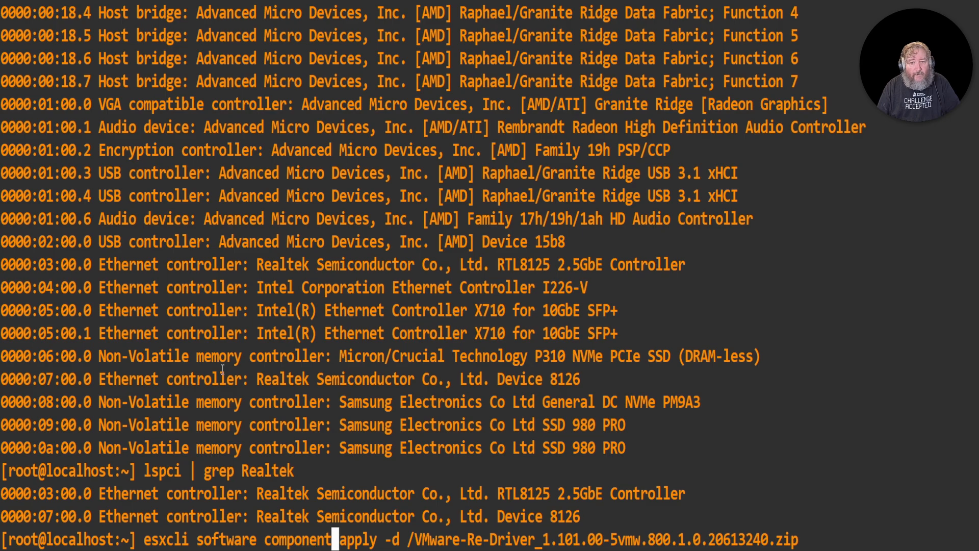
key("Right")
key("Right")
key("Right")
key("Right")
key("Right")
key("Right")
key("Right")
key("Right")
key("Right")
key("Right")
key("Right")
key("Right")
key("Right")
key("Right")
key("Right")
key("Right")
key("Right")
key("Right")
key("Right")
key("Right")
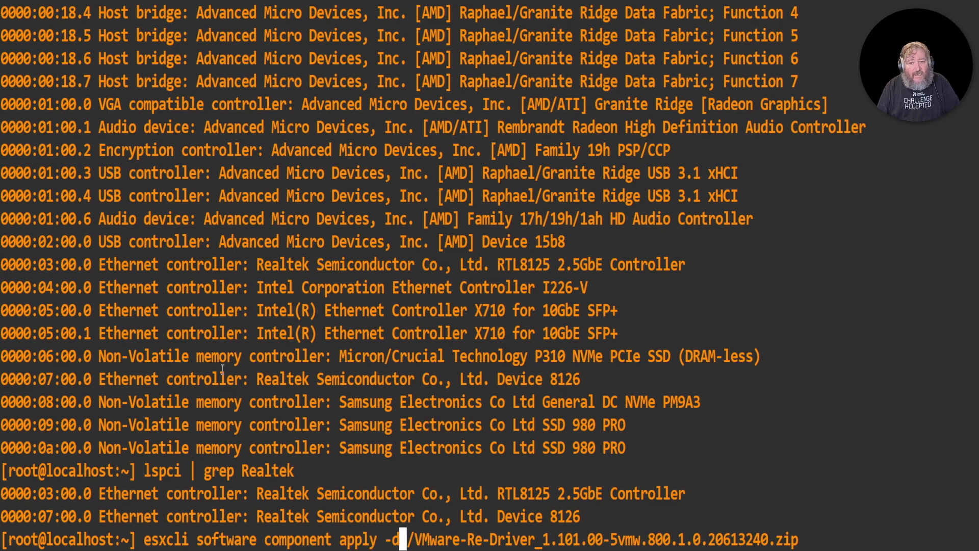
key("Right")
key("Right")
key("Right")
key("Right")
key("Right")
key("Right")
key("Right")
key("Right")
key("Right")
key("Right")
key("Right")
key("Right")
key("Right")
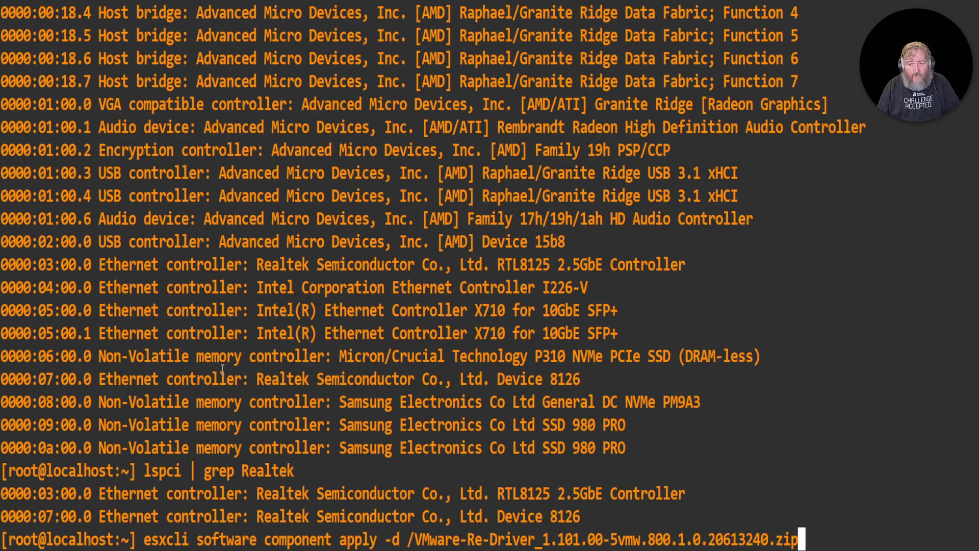
- Replace the command's zip path with /vmfs/volumes/datastore1/VMware-Re-Driver_1.101.01-5vmw.800.1.0.20613240.zip and run the driver installation
key("BackSpace")
key("BackSpace")
key("BackSpace")
key("BackSpace")
key("BackSpace")
key("BackSpace")
key("BackSpace")
key("BackSpace")
key("BackSpace")
key("BackSpace")
key("BackSpace")
key("BackSpace")
key("BackSpace")
key("BackSpace")
key("BackSpace")
key("BackSpace")
key("BackSpace")
key("BackSpace")
key("BackSpace")
key("BackSpace")
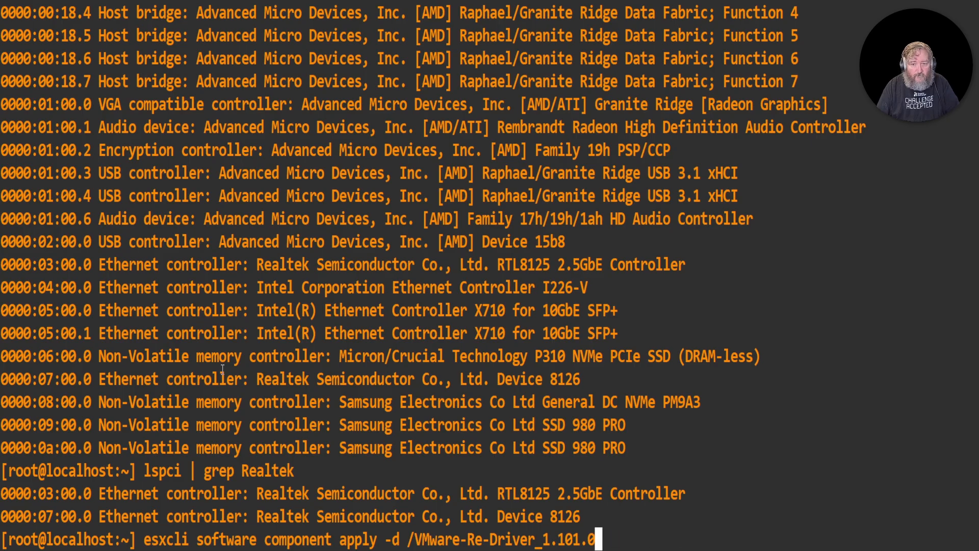
key("BackSpace")
key("BackSpace")
key("BackSpace")
key("BackSpace")
key("BackSpace")
key("BackSpace")
key("BackSpace")
key("BackSpace")
key("BackSpace")
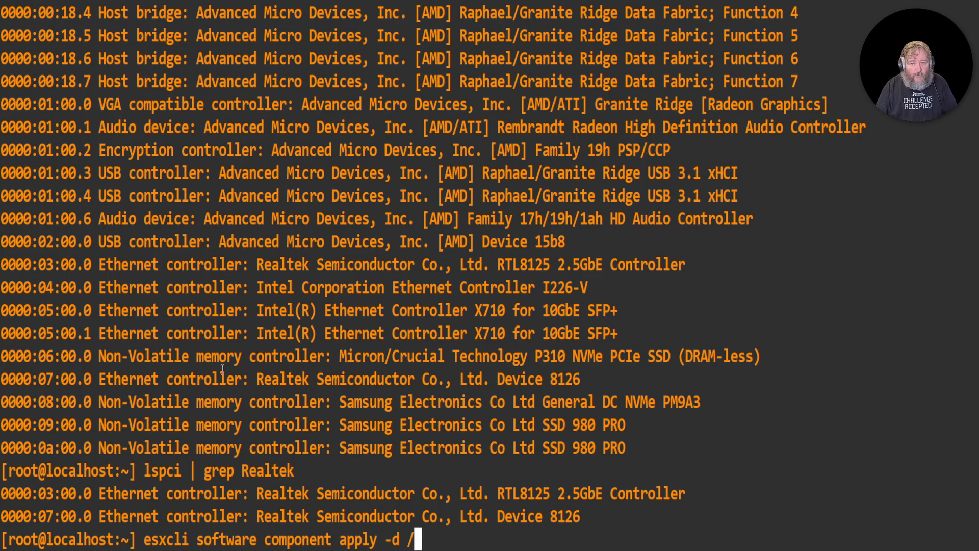
type("v")
type("m")
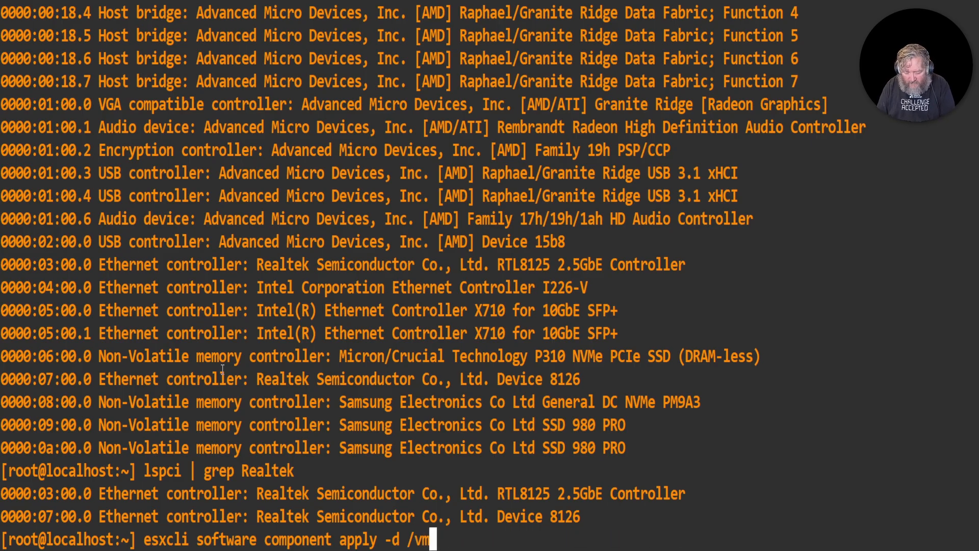
type("fs/vol")
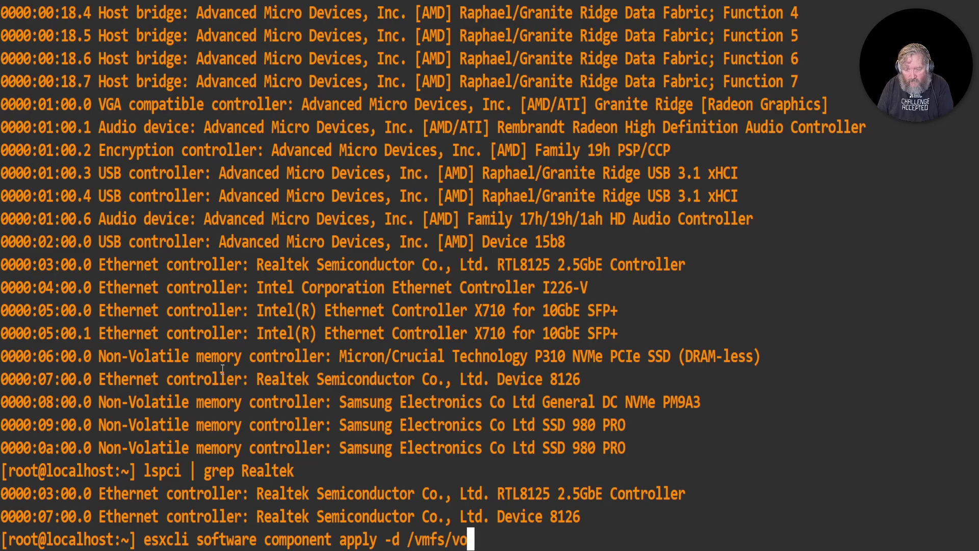
key("Tab")
type("data")
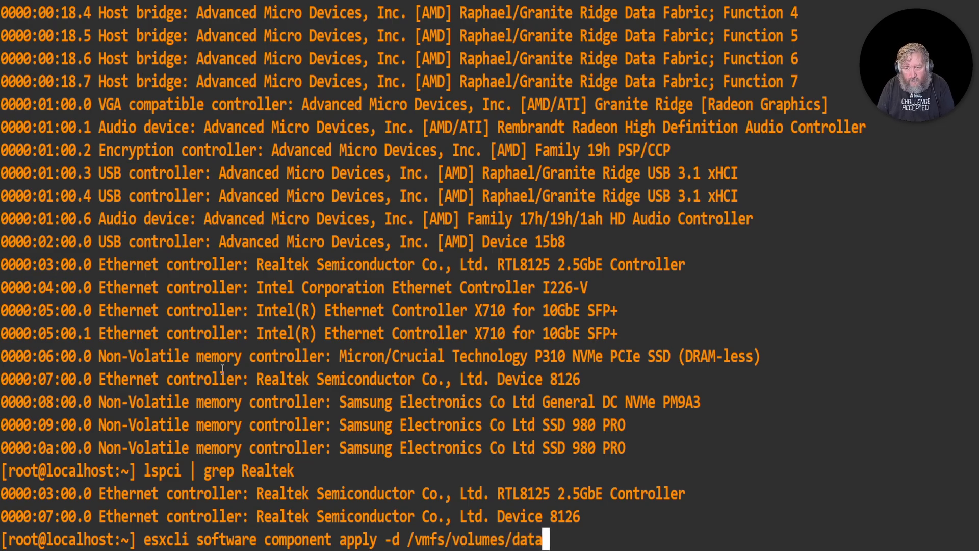
key("Tab")
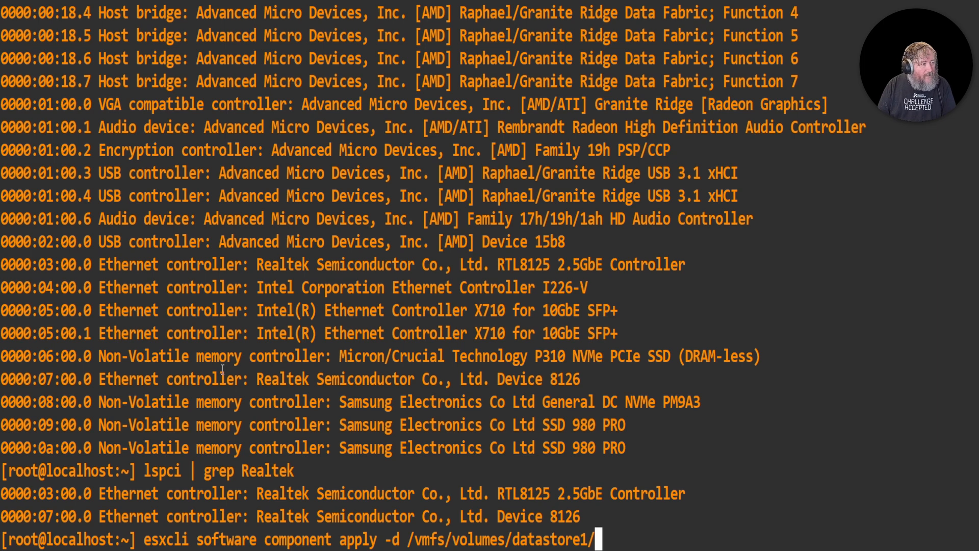
type("VM")
key("Tab")
key("Return")
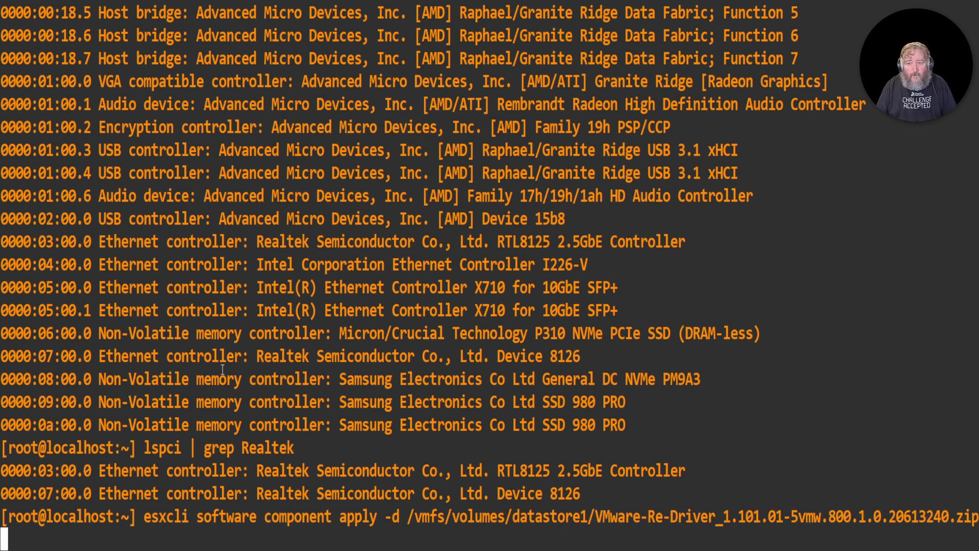
- Move back through the esxcli software component apply command from the end of its zip path to its beginning to check it
key("Left")
key("Left")
key("Left")
key("Left")
key("Left")
key("Left")
key("Left")
key("Left")
key("Left")
key("Left")
key("Left")
key("Left")
key("Left")
key("Left")
key("Left")
key("Left")
key("Left")
key("Left")
key("Left")
key("Left")
key("Left")
key("Left")
key("Left")
key("Left")
key("Left")
key("Left")
key("Left")
key("Left")
key("Left")
key("Left")
key("Left")
key("Left")
key("Left")
key("Left")
key("Left")
key("Left")
key("Left")
key("Left")
key("Left")
key("Left")
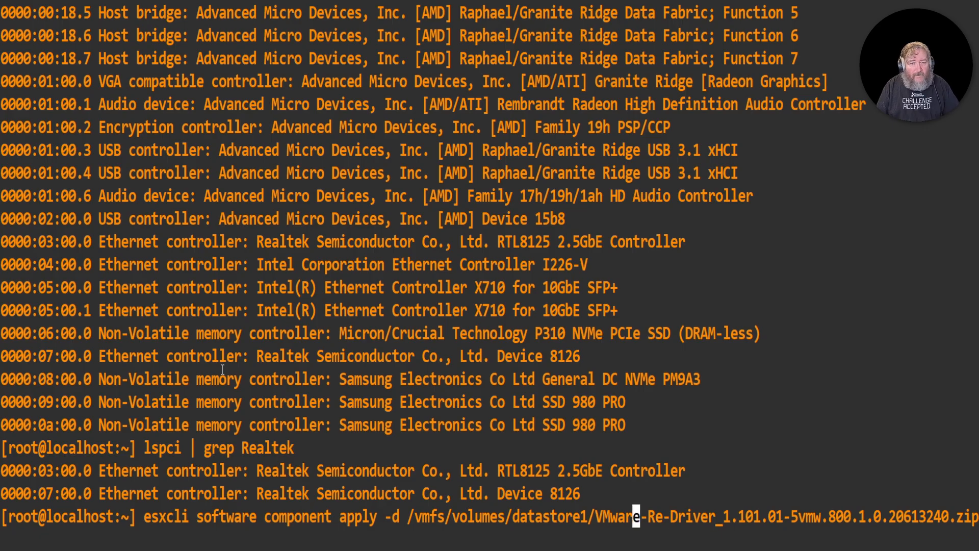
key("Left")
key("Left")
key("Left")
key("Left")
key("Left")
key("Left")
key("Left")
key("Left")
key("Left")
key("Left")
key("Left")
key("Left")
key("Left")
key("Left")
key("Left")
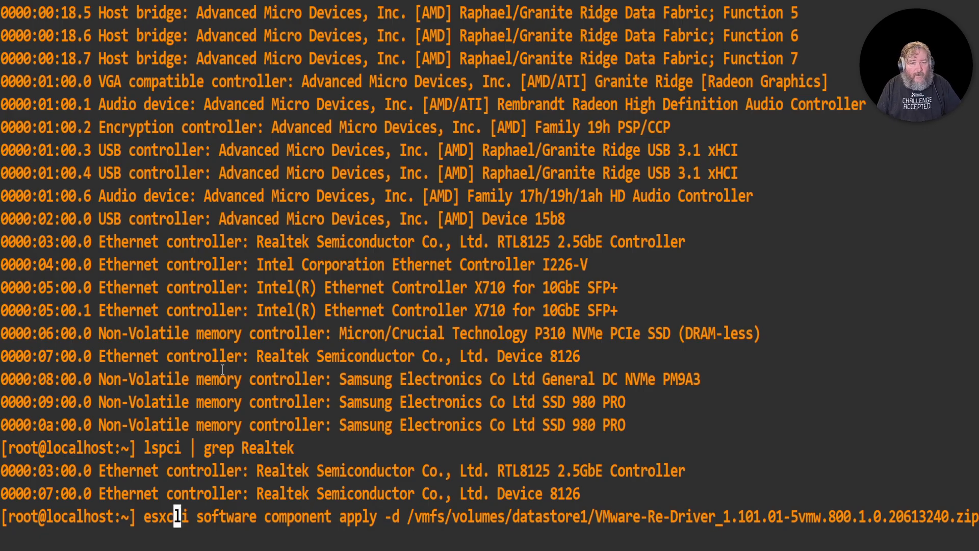
- Check the command's -d option and datastore1 zip path, and run the installation of VMware-Re-Driver_1.101.01-5vmw.800.1.0.20613240.zip
key("Right")
key("Right")
key("Right")
key("Right")
key("Right")
key("Right")
key("Right")
key("Right")
key("Right")
key("Right")
key("Right")
key("Right")
key("Right")
key("Right")
key("Right")
key("Right")
key("Right")
key("Right")
key("Right")
key("Right")
key("Right")
key("Right")
key("Right")
key("Right")
key("Right")
key("Right")
key("Right")
key("Right")
key("Right")
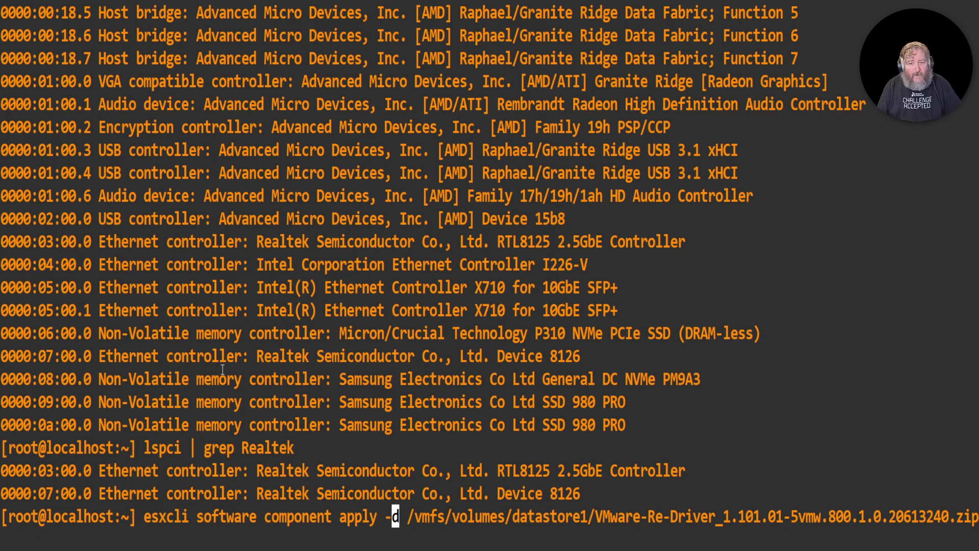
key("Right")
key("Right")
key("Right")
key("Right")
key("Right")
key("Right")
key("Right")
key("Right")
key("Right")
key("Right")
key("Right")
key("Right")
key("Right")
key("Right")
key("Right")
key("Right")
key("Right")
key("Right")
key("Right")
key("Right")
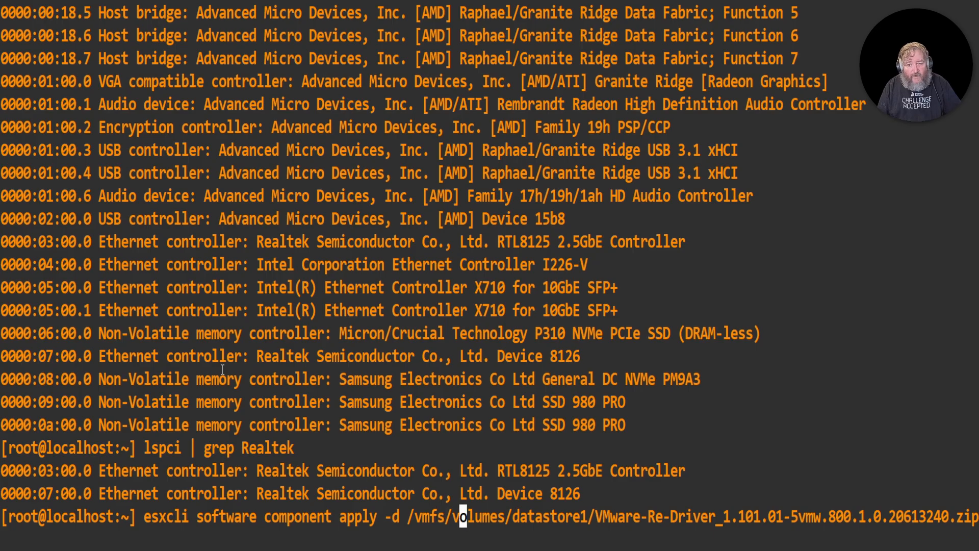
key("Right")
key("Right")
key("Right")
key("Right")
key("Right")
key("Right")
key("Right")
key("Right")
key("Right")
key("Right")
key("Right")
key("Right")
key("Right")
key("Right")
key("Right")
key("Right")
key("Right")
key("Right")
key("Right")
key("Right")
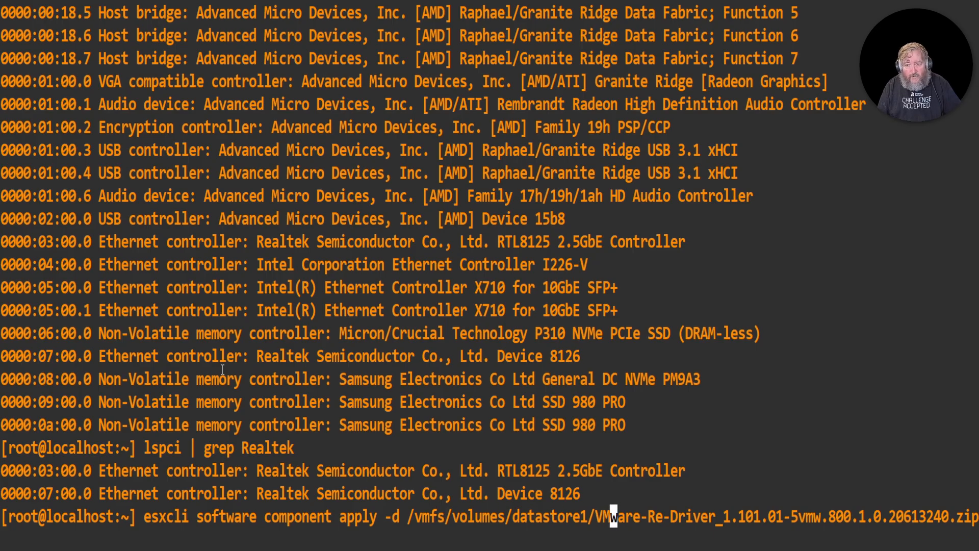
key("Right")
key("Right")
key("Right")
key("Right")
key("Right")
key("Right")
key("Right")
key("Right")
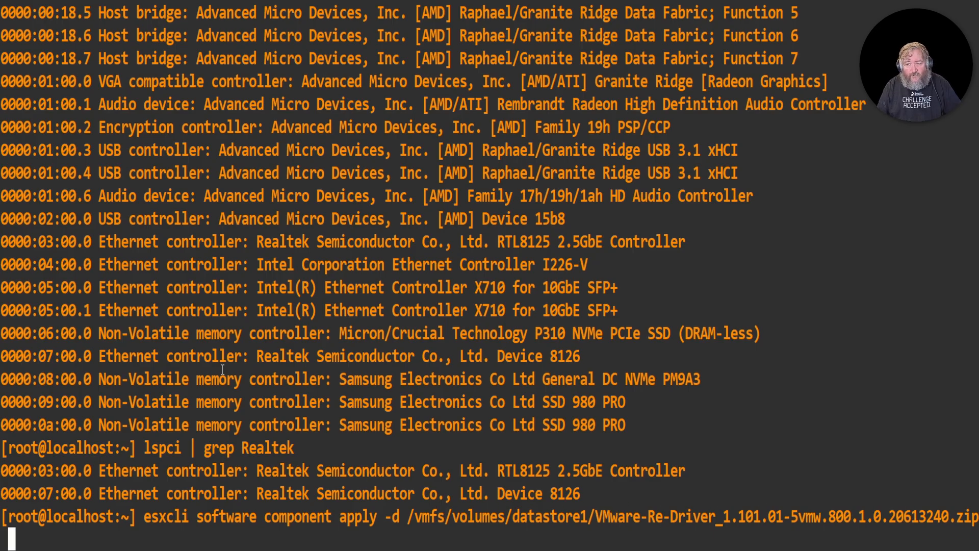
key("Return")
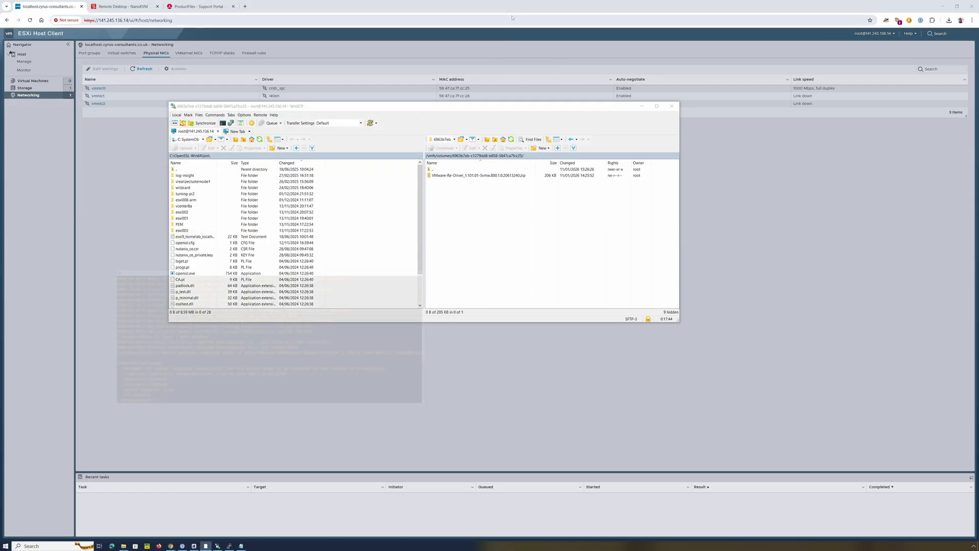
- Minimize the WinSCP window and view the host's console in the NanoKVM remote desktop
left_click(641, 107)
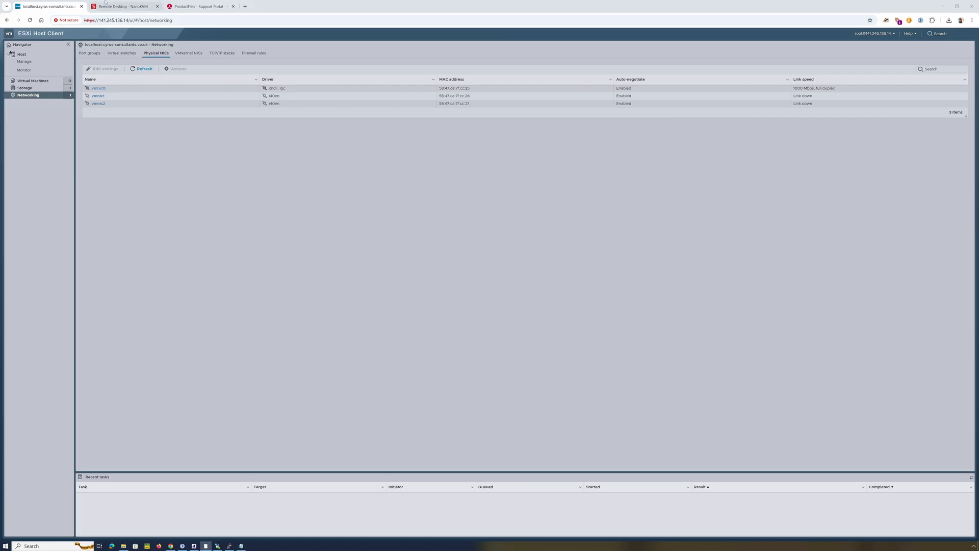
left_click(122, 6)
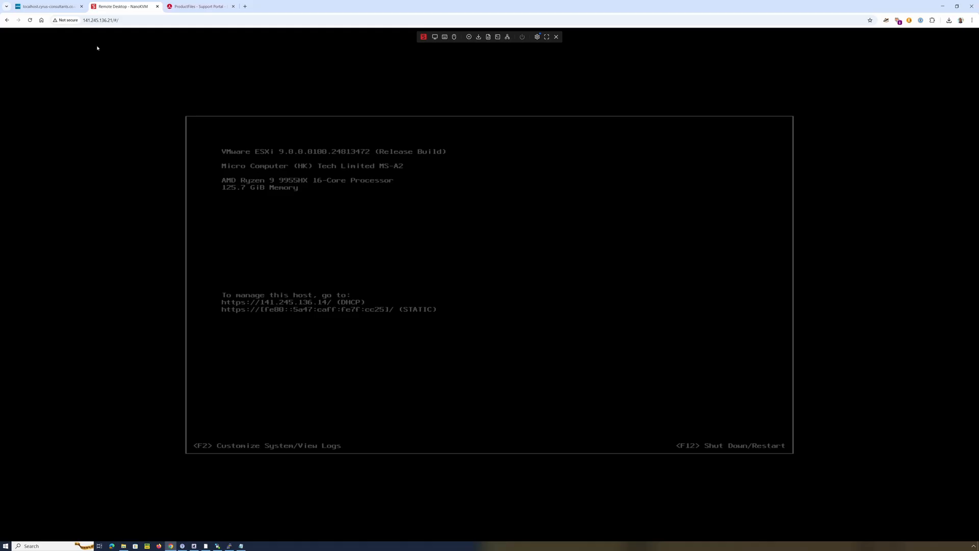
- Switch to the ESXi Host Client and reboot the host, confirming the reboot request
left_click(49, 6)
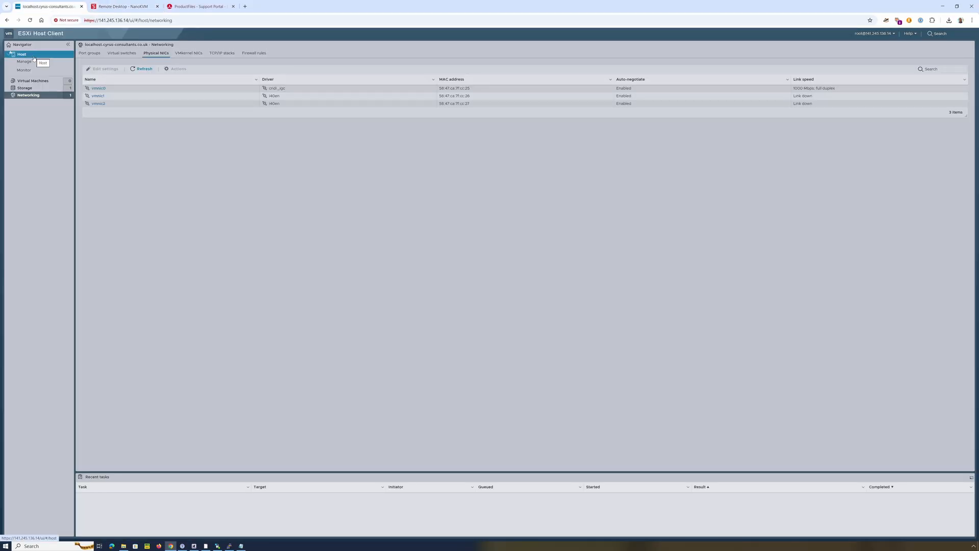
left_click(33, 57)
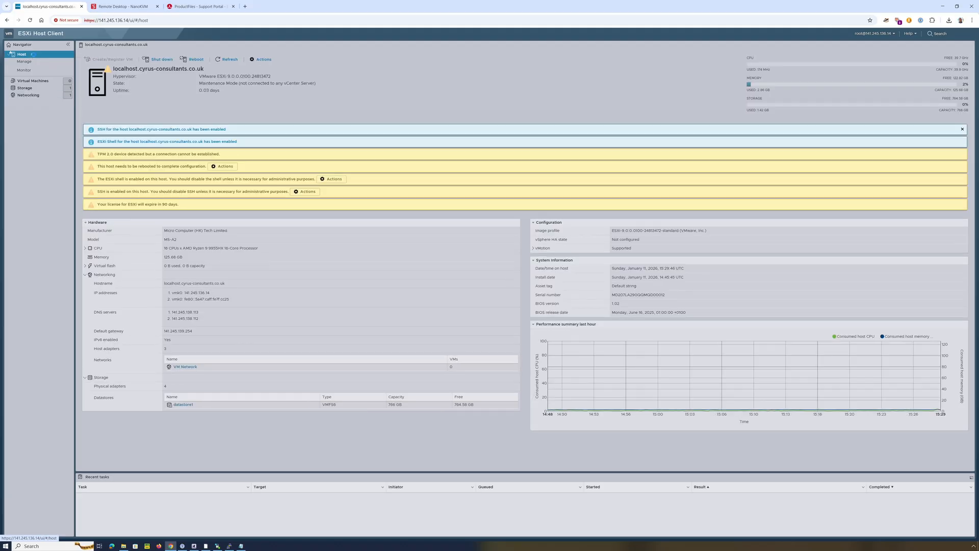
right_click(33, 57)
left_click(59, 91)
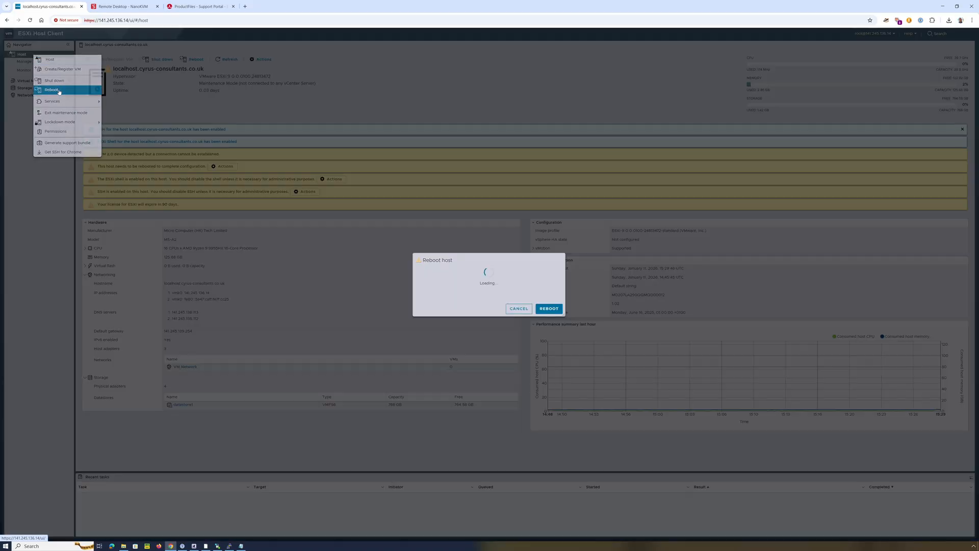
left_click(547, 314)
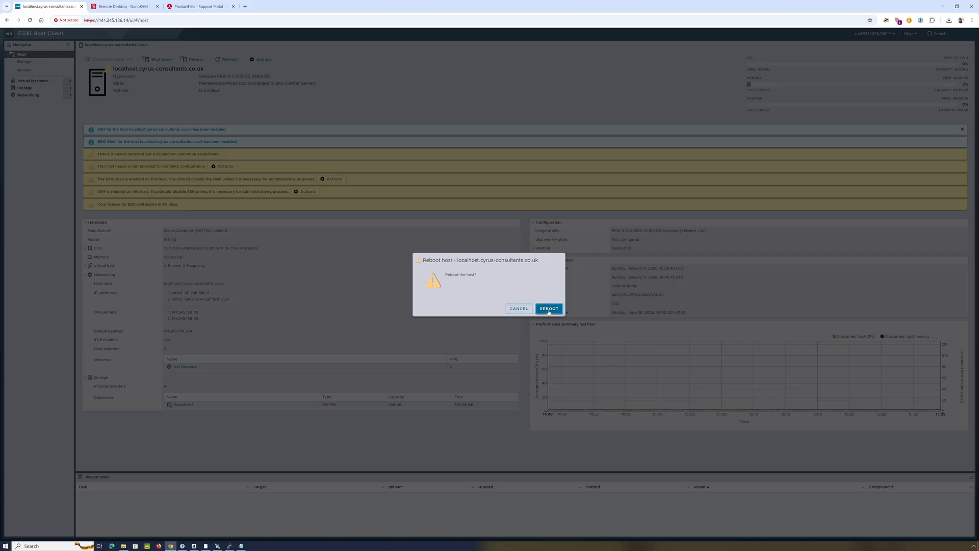
- Switch to the NanoKVM remote desktop and look through the Ventoy boot list down to the last image, xcp-ng-8.3.0-20250606.iso
left_click(125, 7)
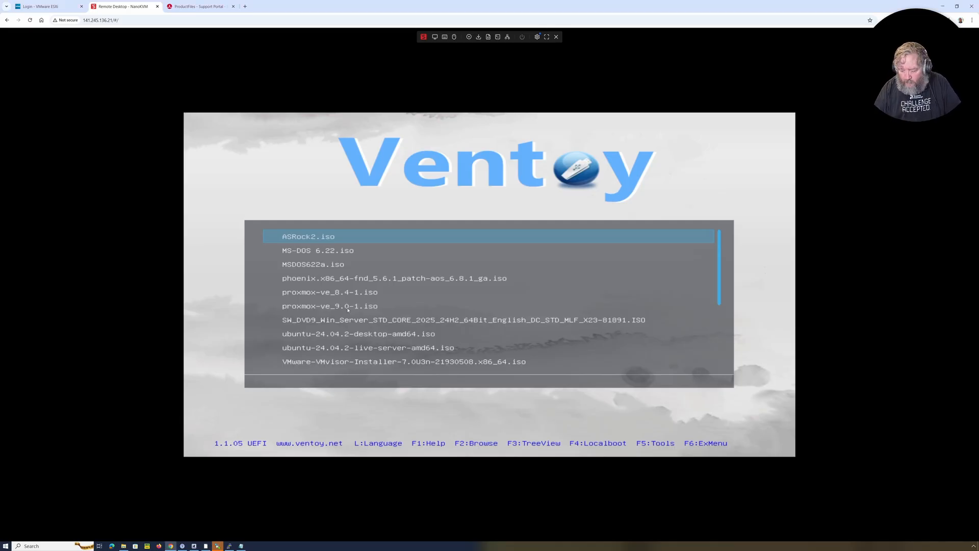
key("Down")
key("Down")
key("Down")
key("Down")
key("Down")
key("Down")
key("Down")
key("Down")
key("Down")
key("Down")
key("Down")
key("Down")
key("Down")
key("Down")
key("Down")
key("Down")
key("Down")
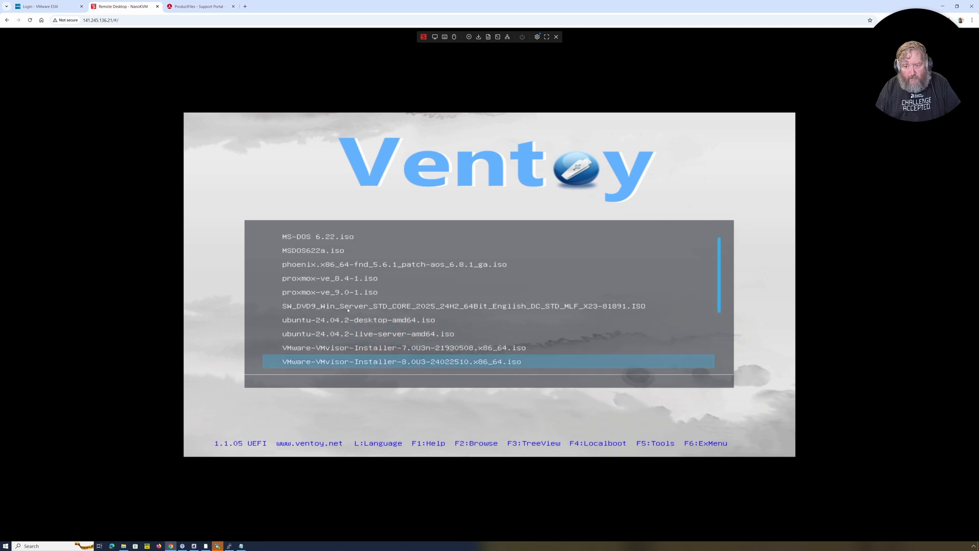
key("Down")
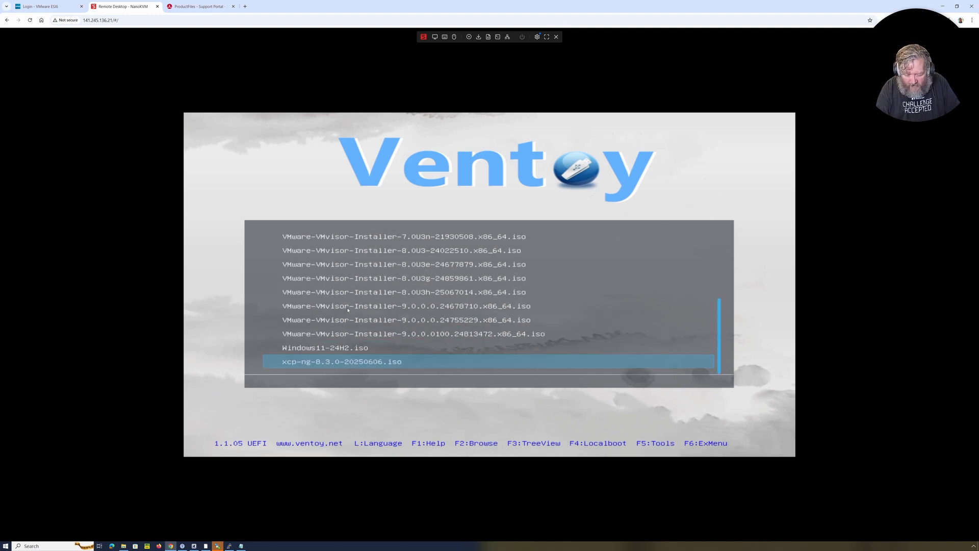
- Use Ventoy's Localboot option to start the ESXi system installed on the host's local disk
key("F4")
key("Down")
key("Return")
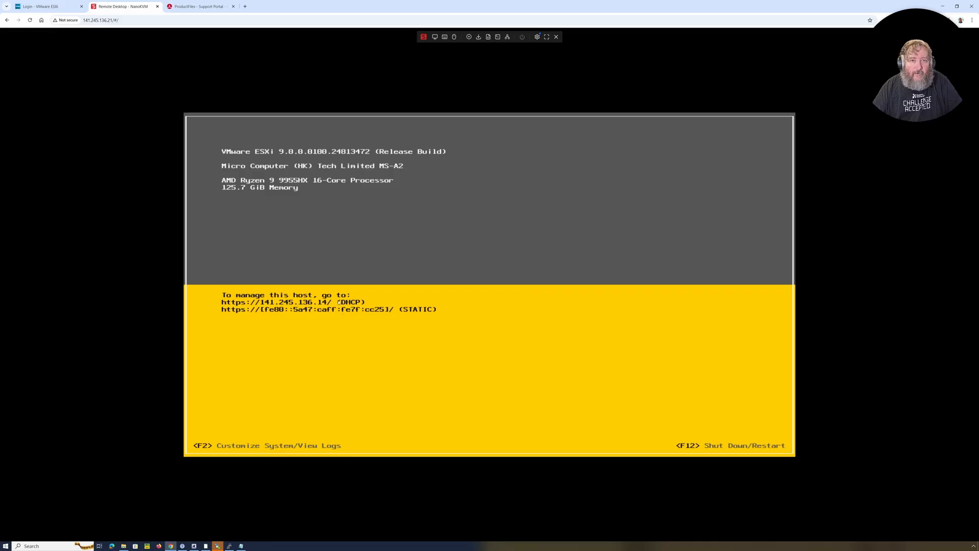
- Switch to the ESXi Host Client, log in as root with the account password, and dismiss the offer to save the login
left_click(46, 7)
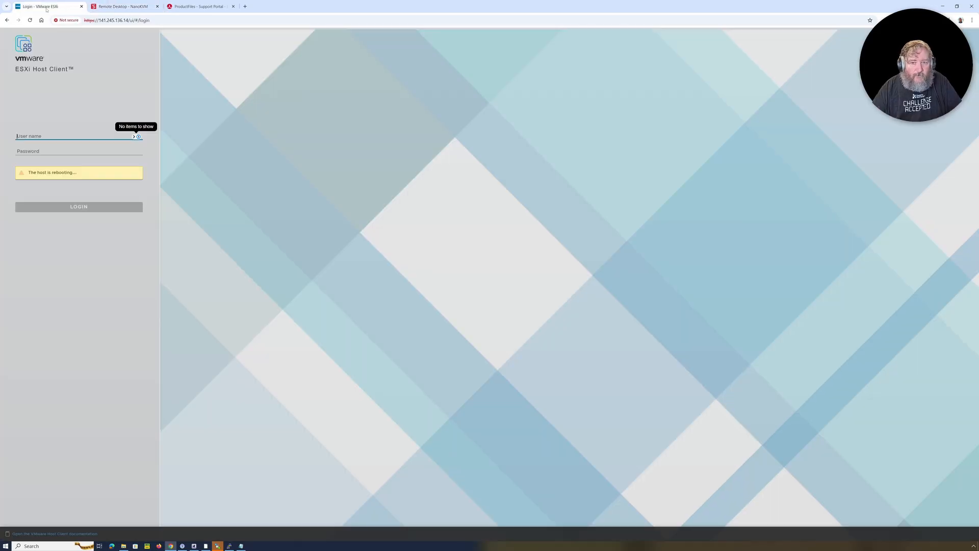
type("root")
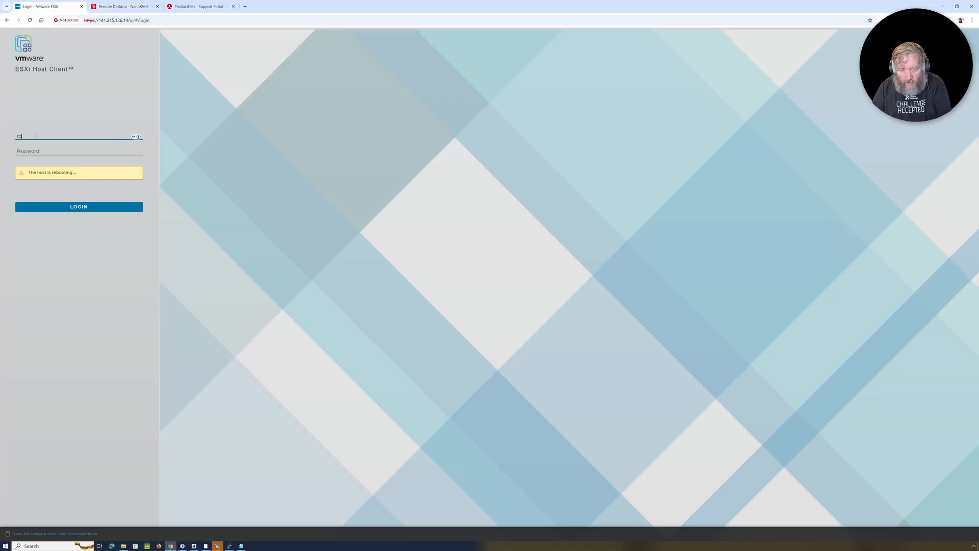
key("Tab")
type("•")
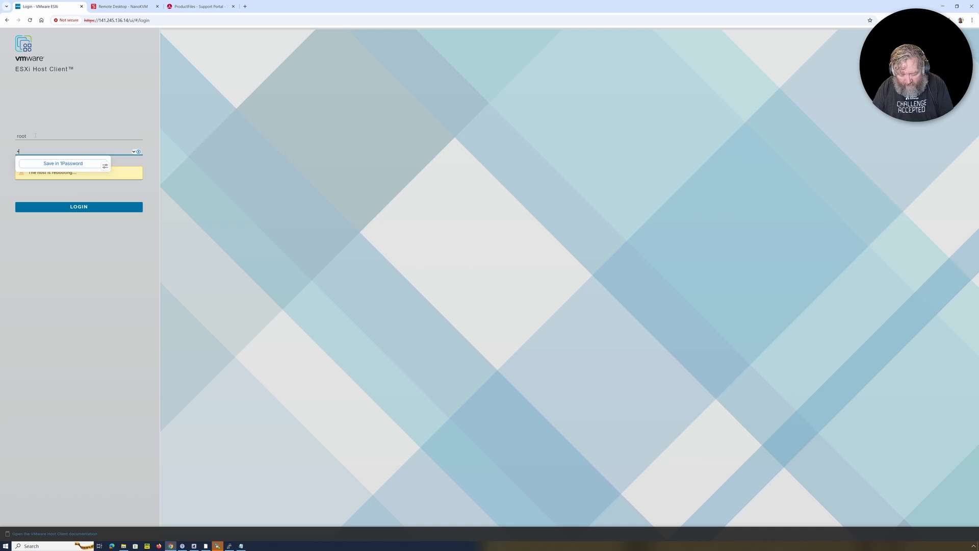
type("••••••")
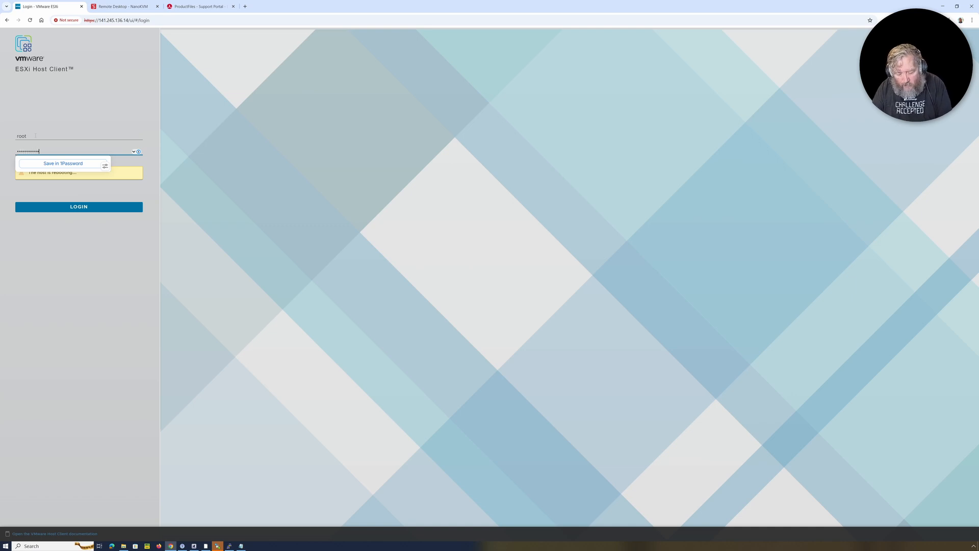
left_click(80, 207)
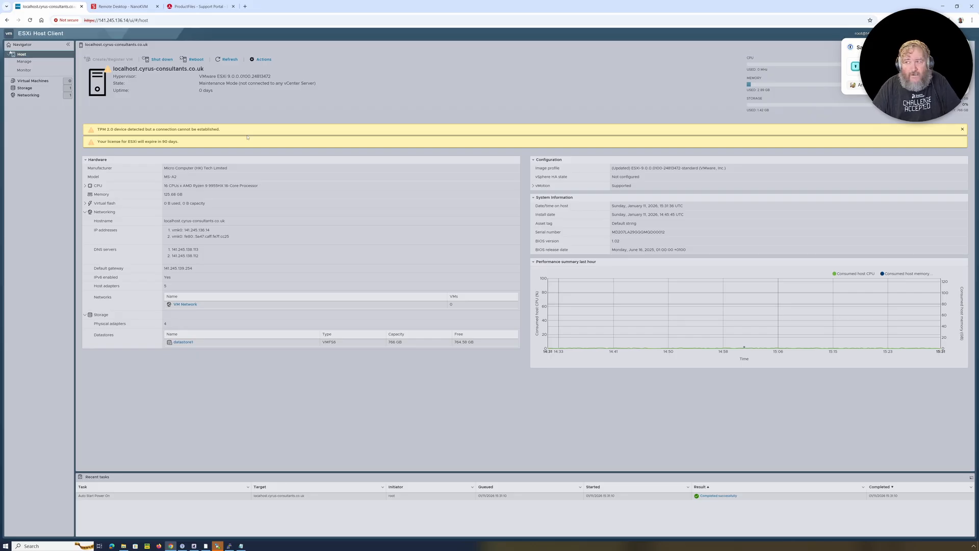
left_click(961, 47)
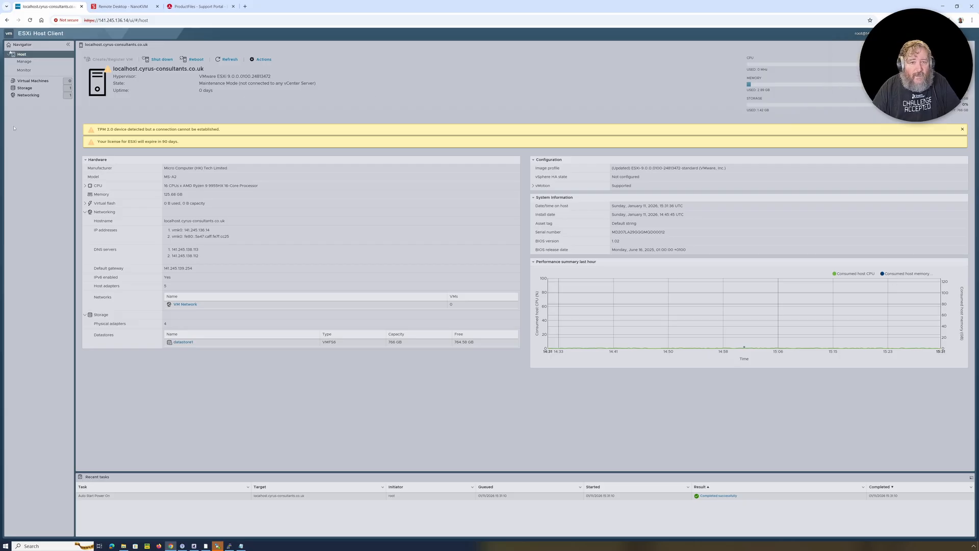
- View the host's physical NICs in the networking section to check their drivers and link speeds
left_click(38, 96)
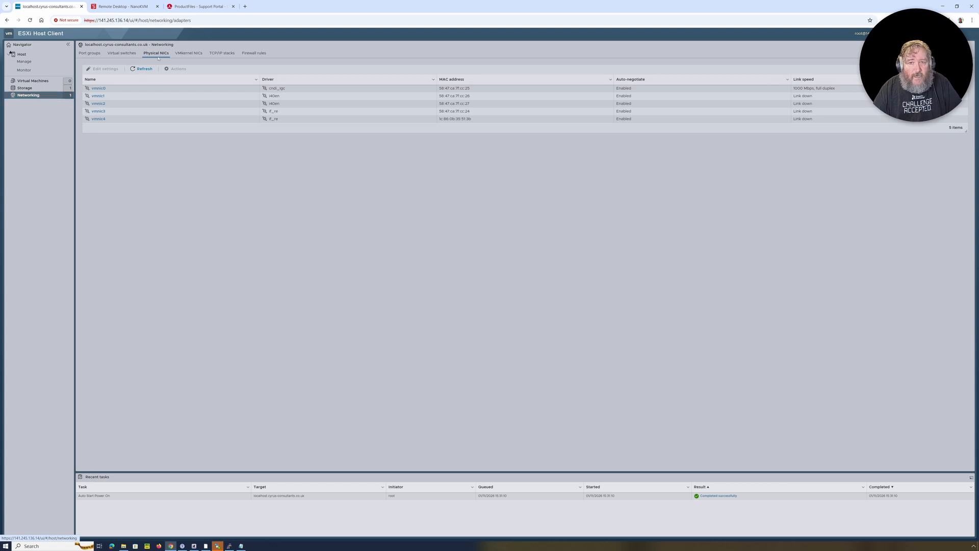